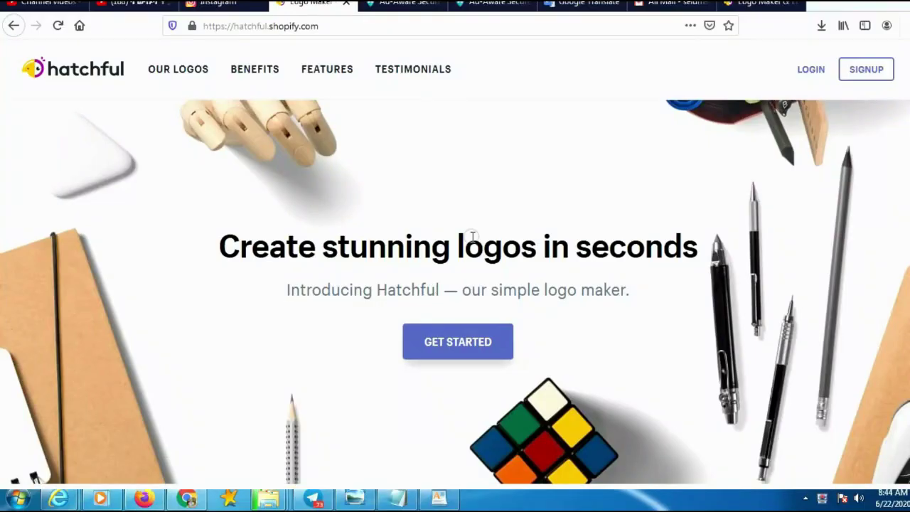
click(329, 26)
click(189, 309)
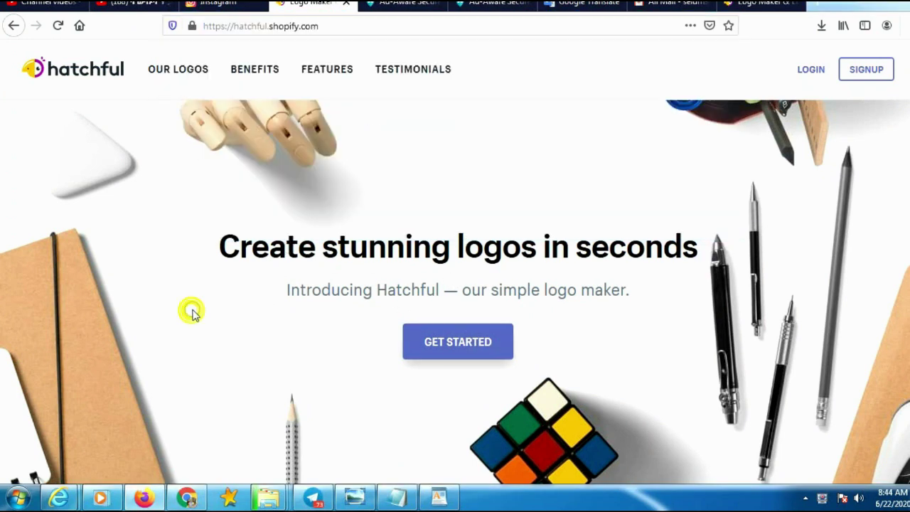
click(327, 26)
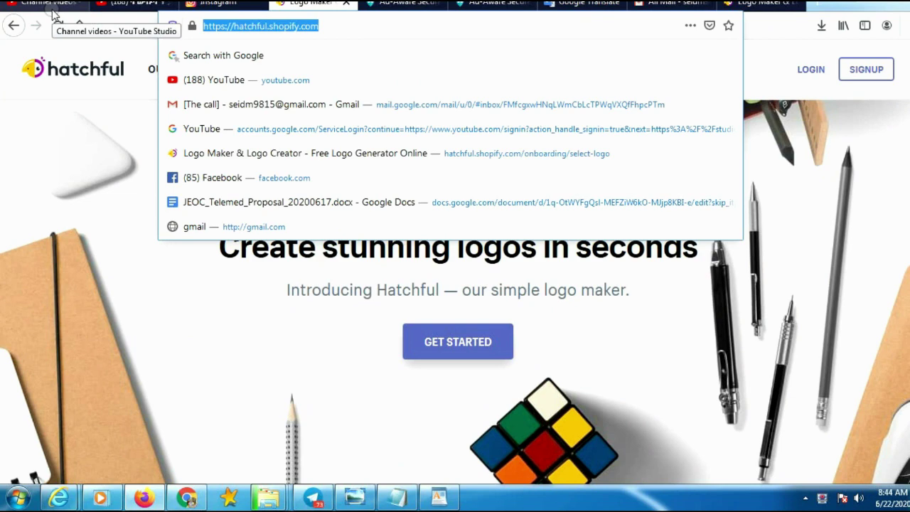
click(439, 498)
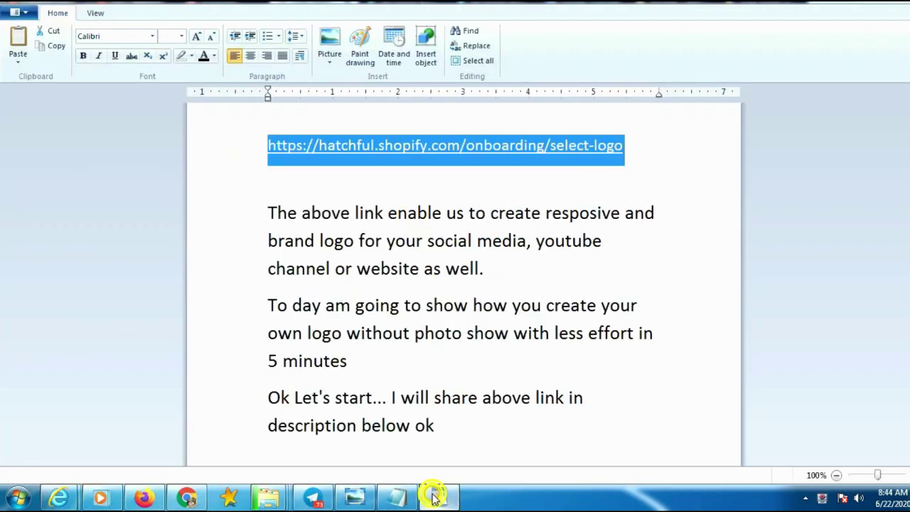
click(678, 165)
drag(645, 158, 249, 146)
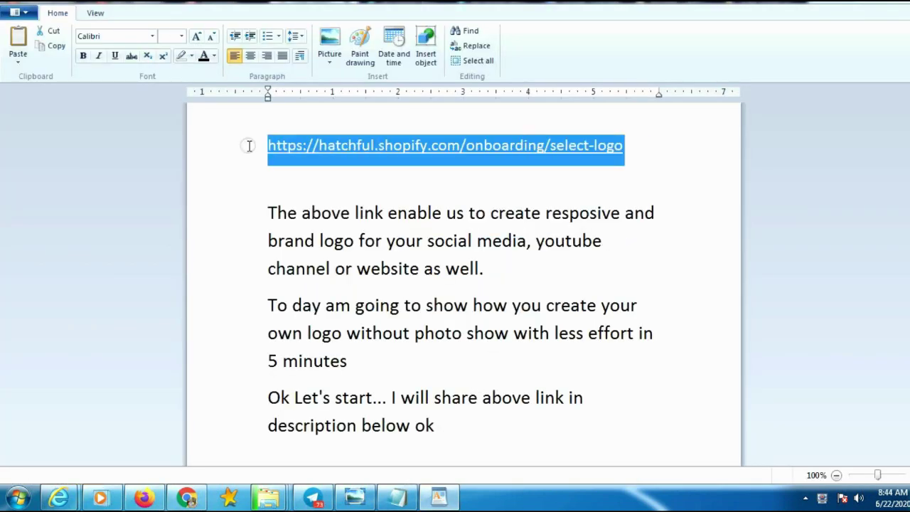
right_click(376, 177)
click(348, 176)
click(642, 157)
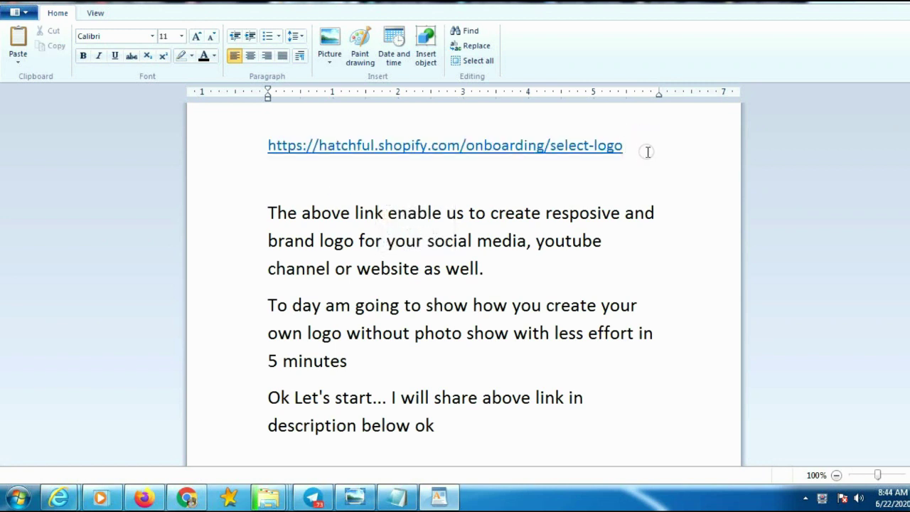
mouse_move(648, 147)
mouse_down()
mouse_move(483, 138)
mouse_move(197, 36)
mouse_up()
key(BackSpace)
key(BackSpace)
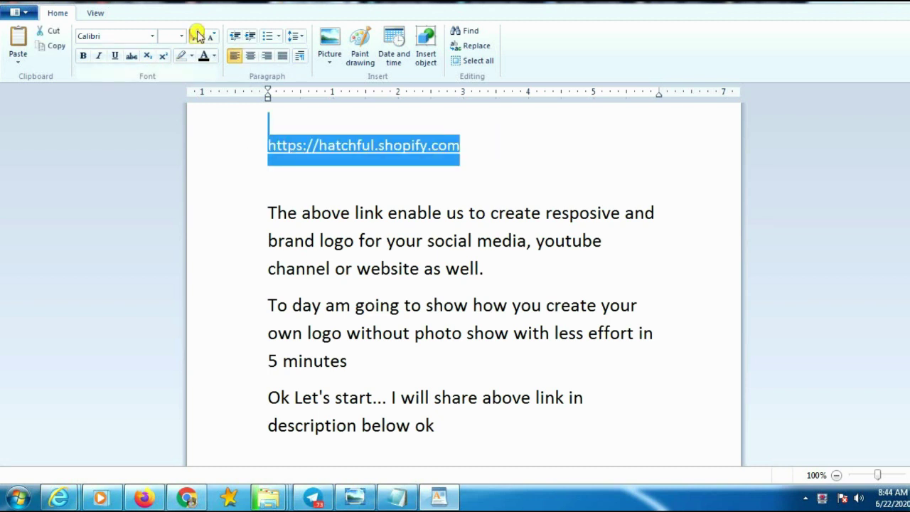
Enlarge the link to font size 22 and make it bold.
click(197, 37)
click(198, 37)
click(197, 37)
click(197, 37)
click(83, 56)
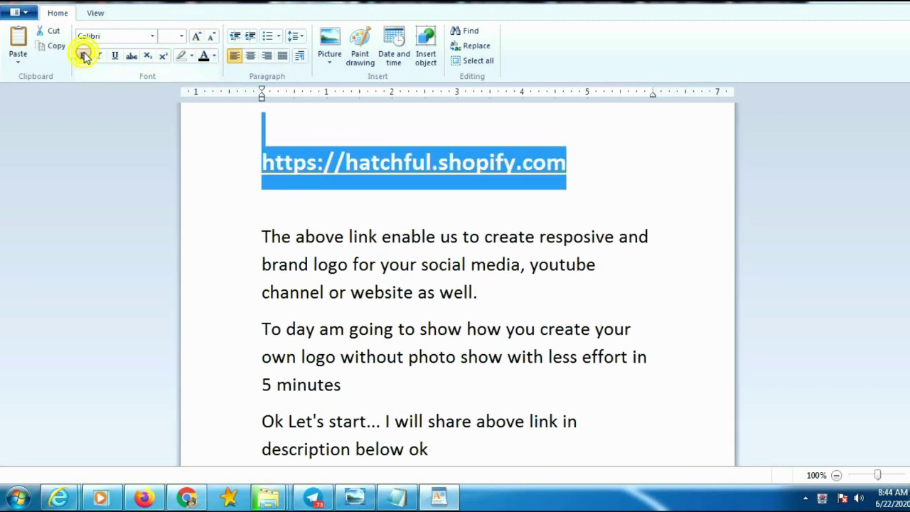
click(446, 270)
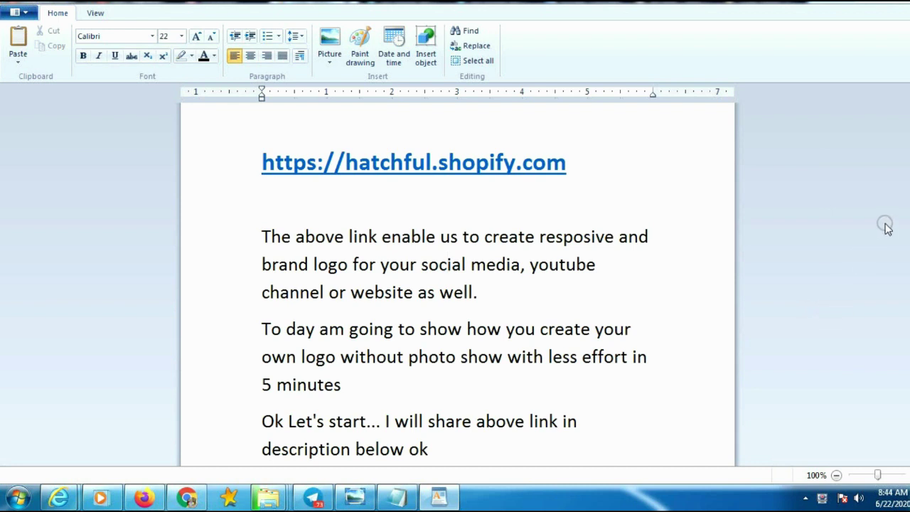
scroll(887, 228, down, 1)
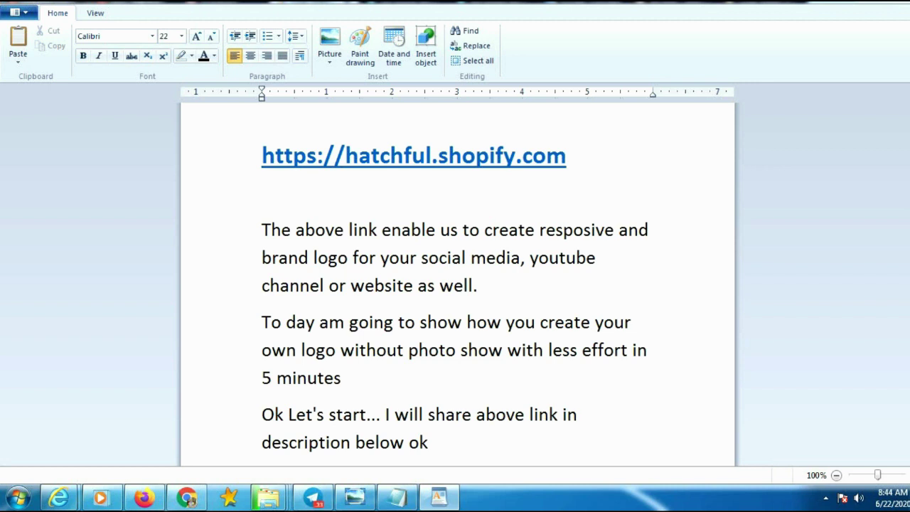
Fix the intro text: join 'To day' into 'Today', insert 'to', and delete the extra 'you'.
click(287, 323)
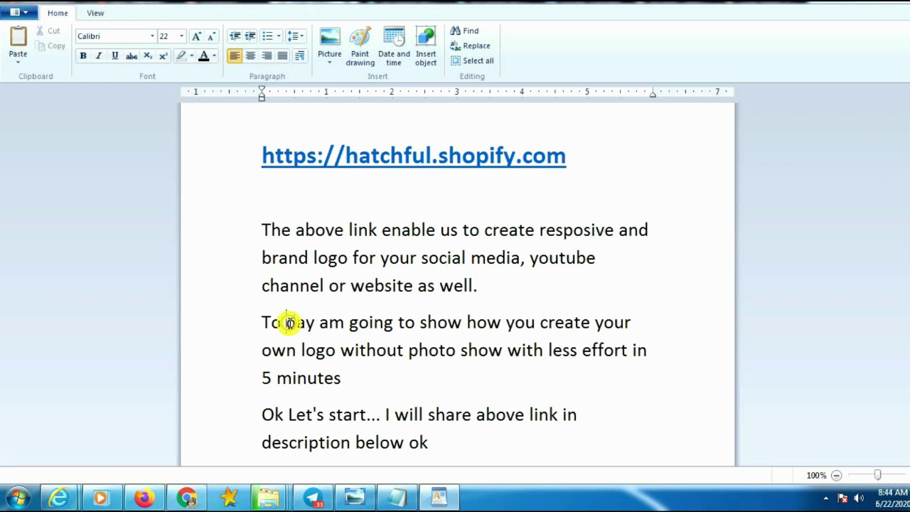
key(BackSpace)
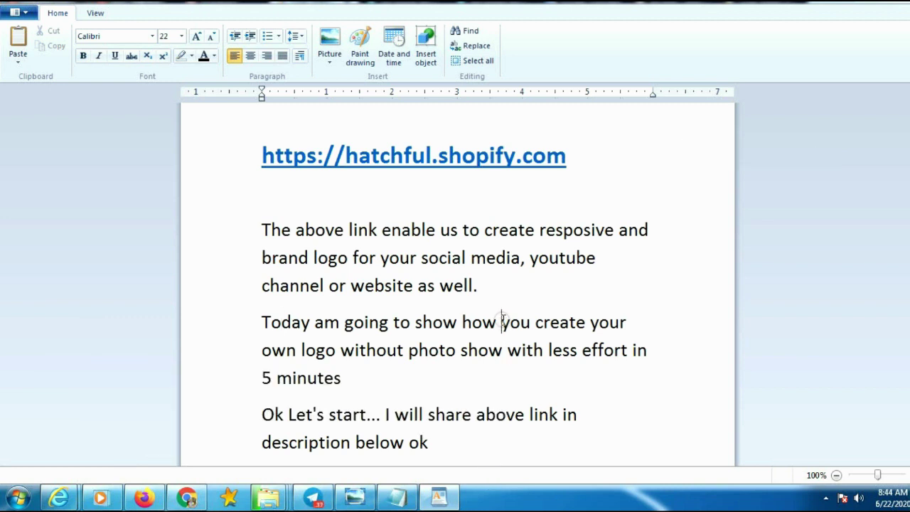
click(502, 322)
text(to)
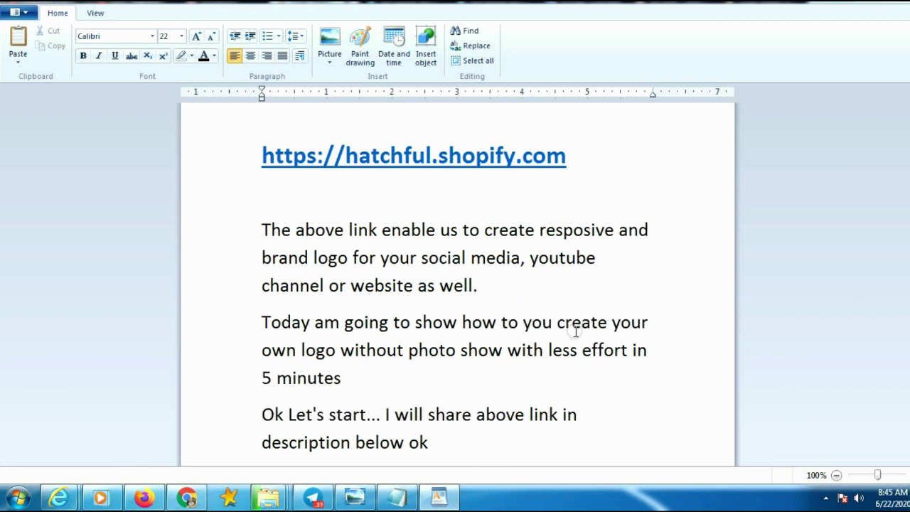
double_click(536, 324)
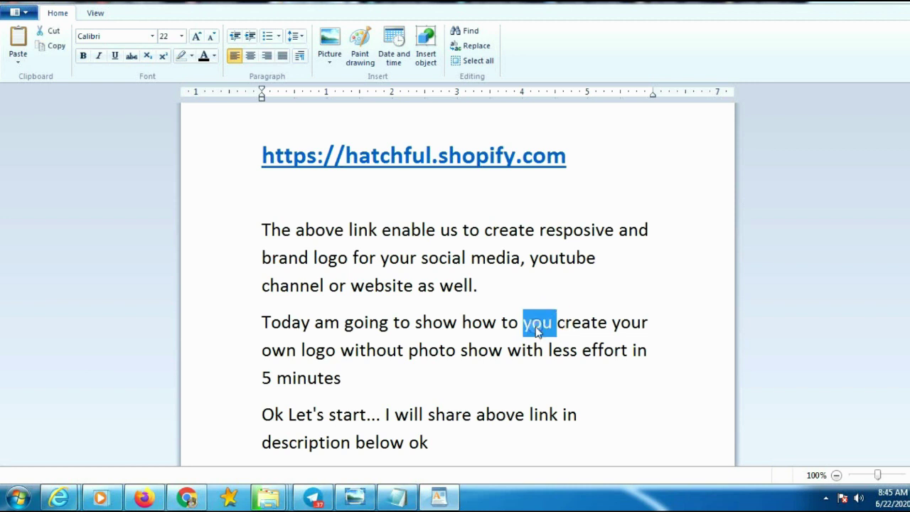
key(Delete)
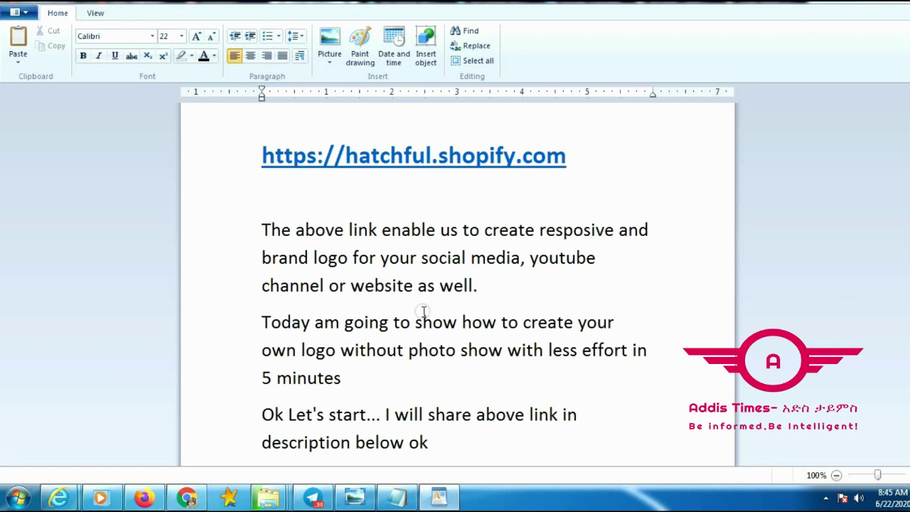
Return to Hatchful in Firefox and start creating a new logo.
click(155, 507)
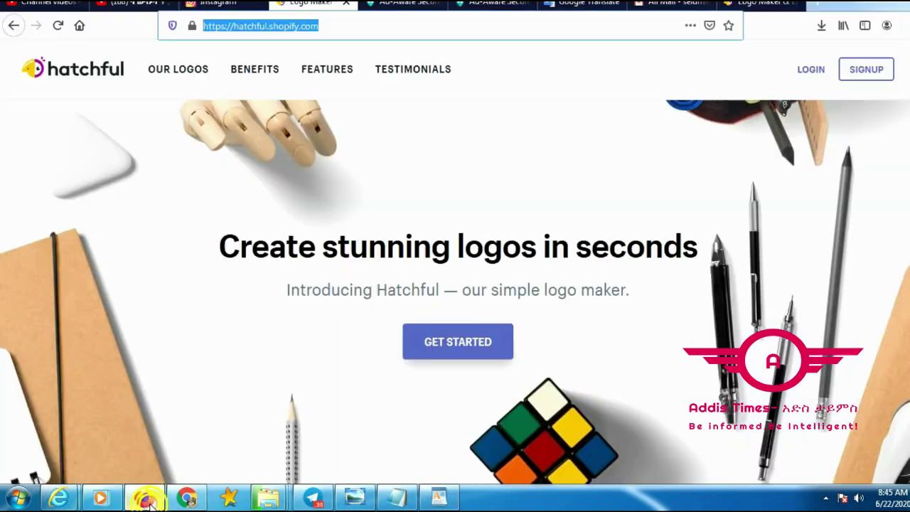
click(307, 25)
click(239, 276)
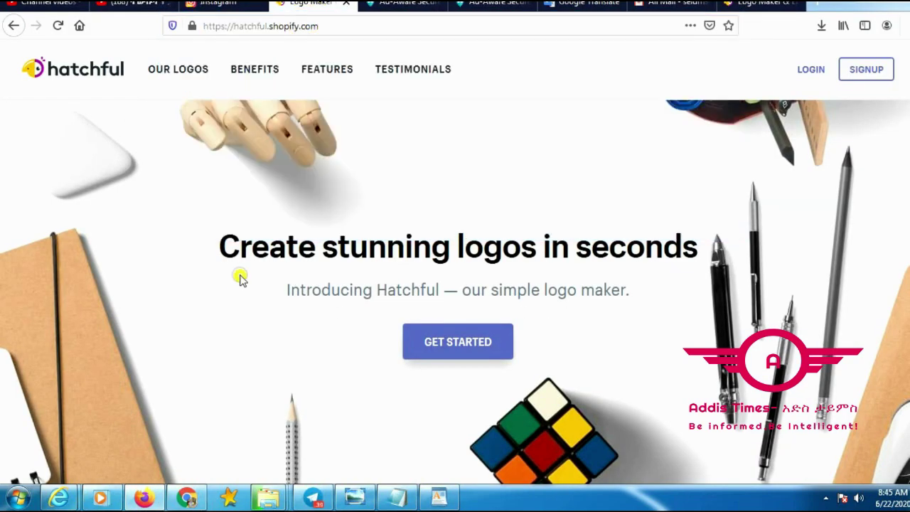
drag(220, 252, 701, 330)
click(680, 356)
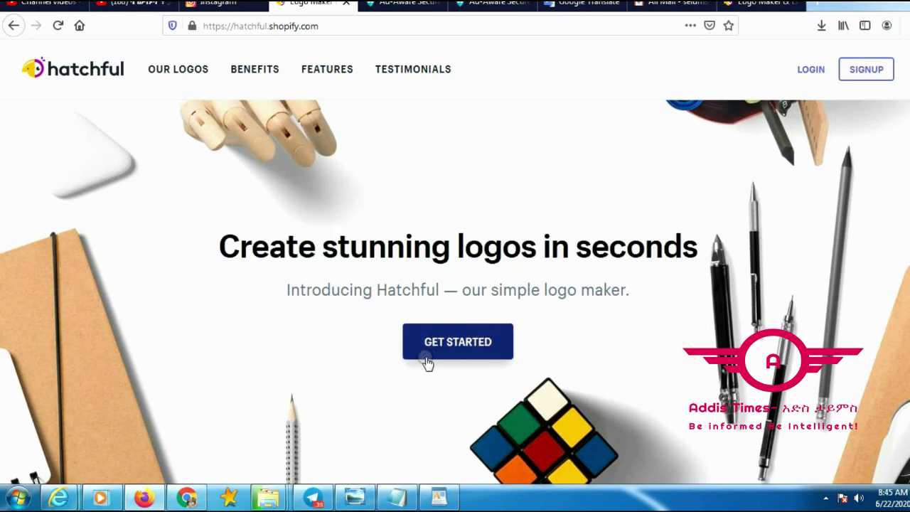
click(472, 349)
Choose the Tech business space and continue past the visual style page.
scroll(456, 256, down, 7)
click(538, 213)
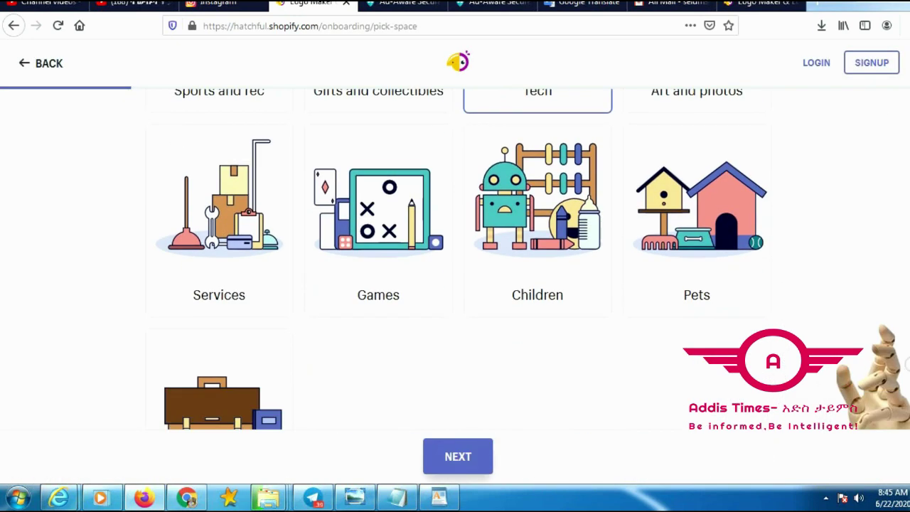
scroll(456, 256, down, 2)
scroll(455, 256, up, 1)
scroll(455, 256, up, 4)
scroll(455, 260, up, 2)
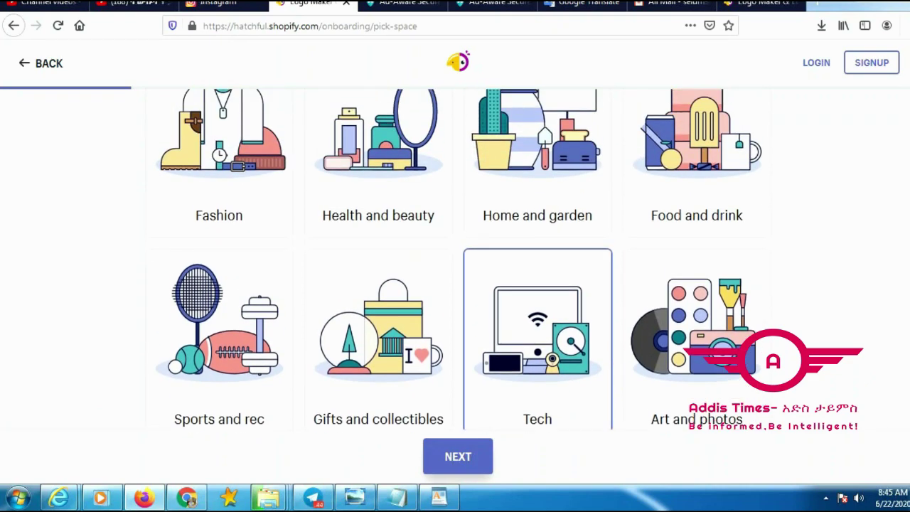
scroll(459, 260, down, 1)
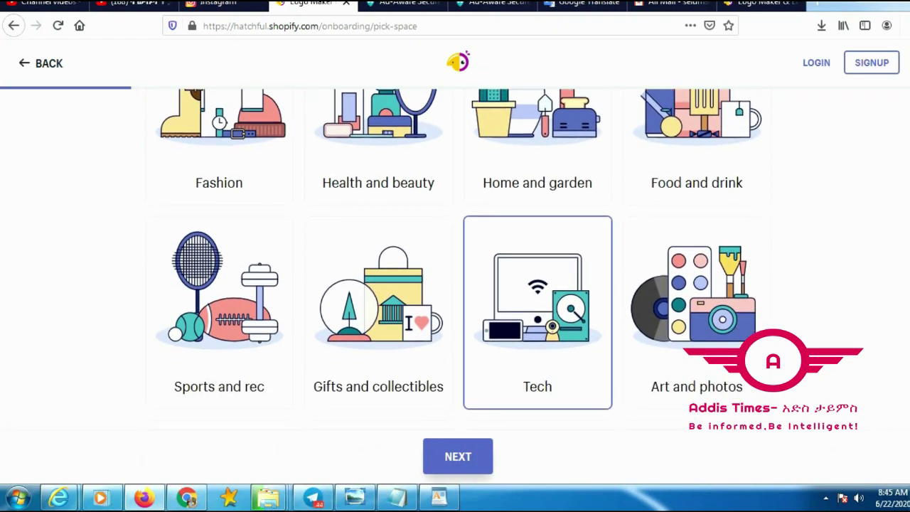
scroll(458, 259, down, 2)
scroll(459, 260, down, 1)
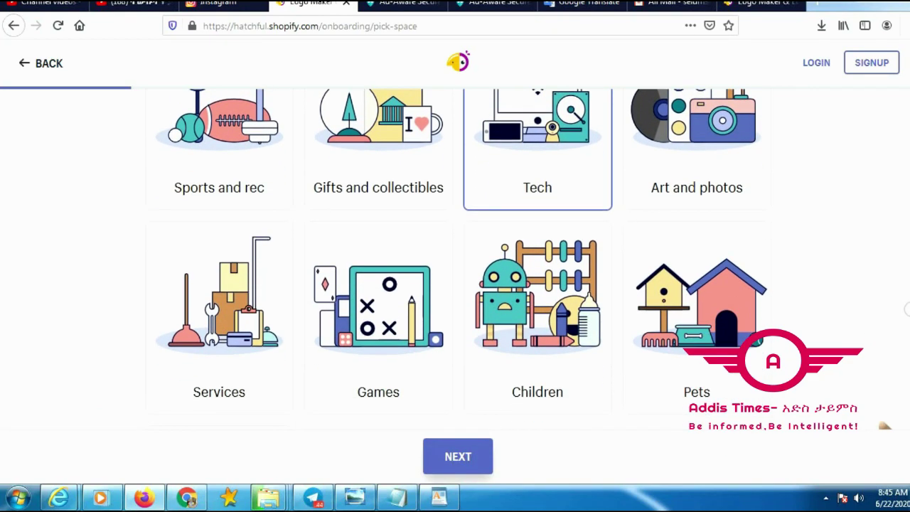
scroll(540, 228, up, 2)
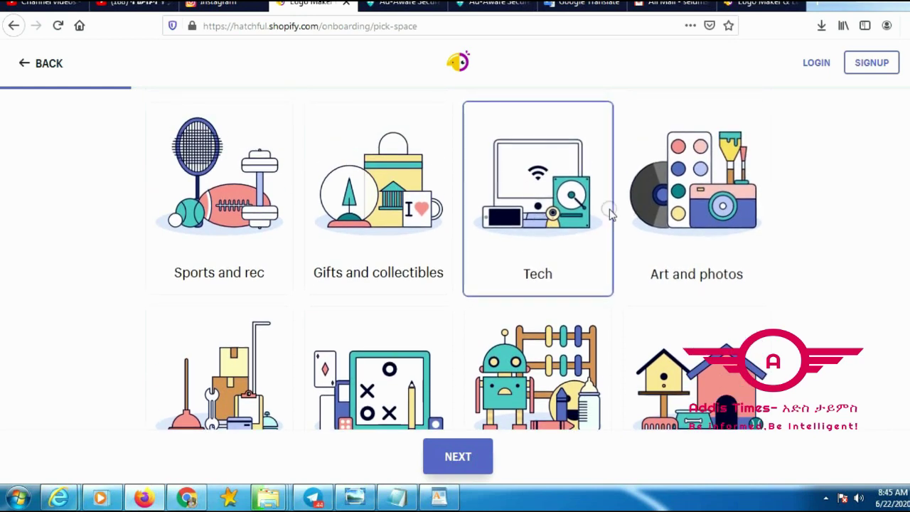
click(458, 457)
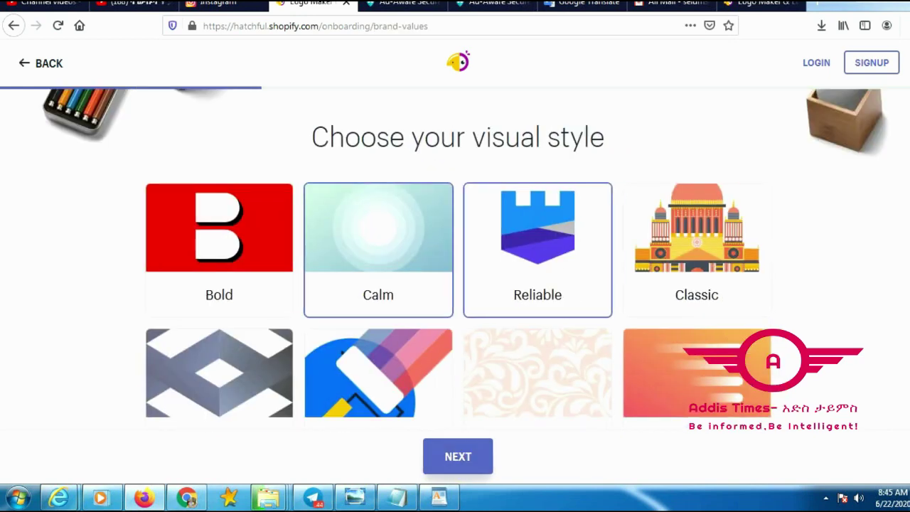
scroll(382, 190, down, 3)
click(463, 454)
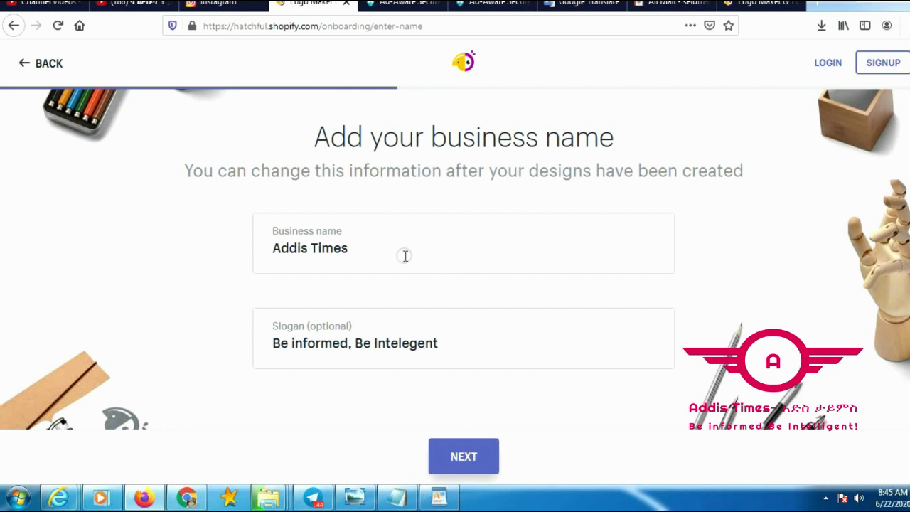
Erase the old business name and type 'Type here you Bussness name or your you tube channel name !' as trial text.
click(392, 252)
drag(391, 252, 217, 247)
click(394, 242)
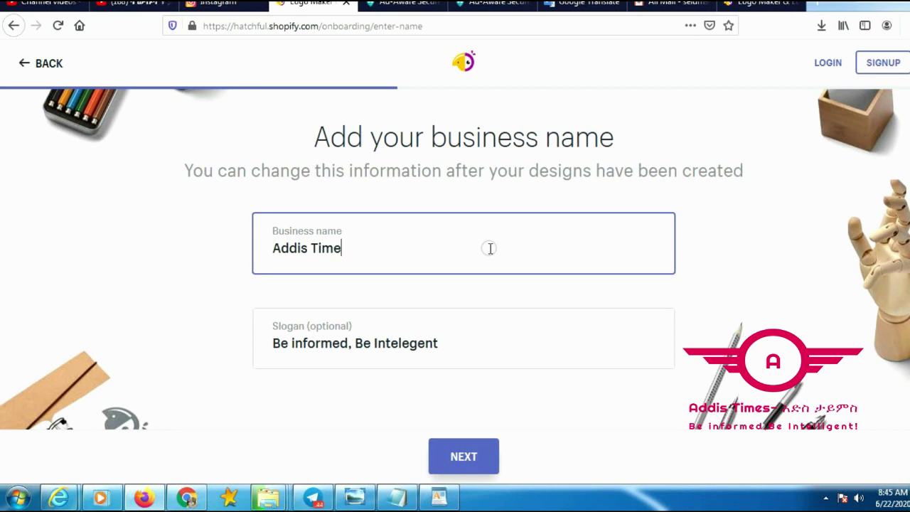
key(BackSpace)
key(BackSpace)
key(BackSpace)
text(Type here you Bussness)
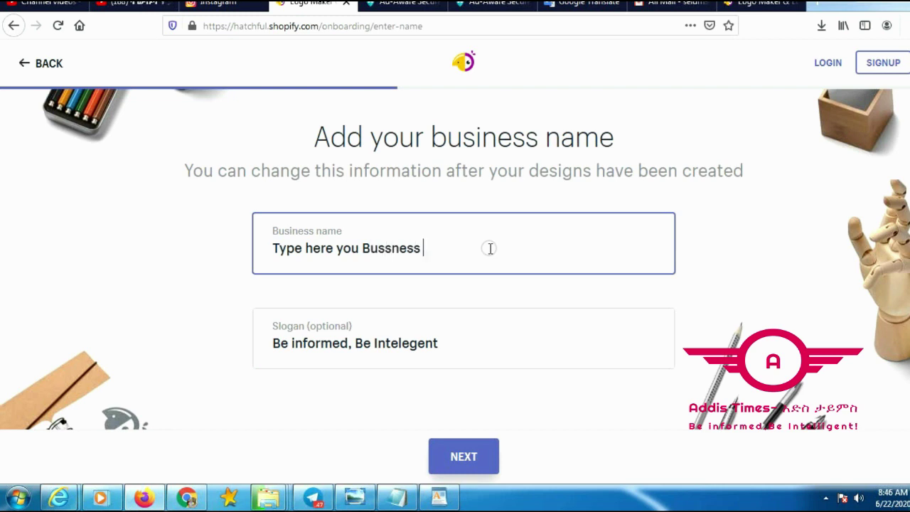
text(name or )
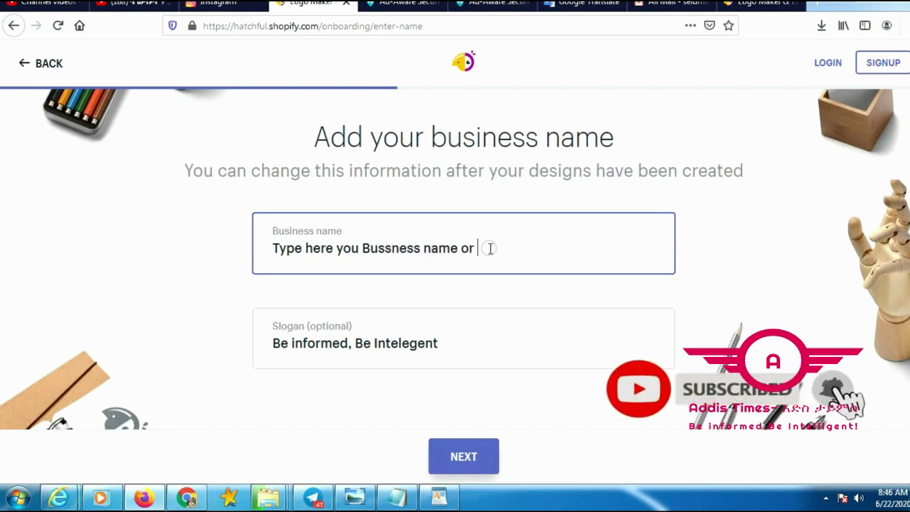
text(your you tube channel name)
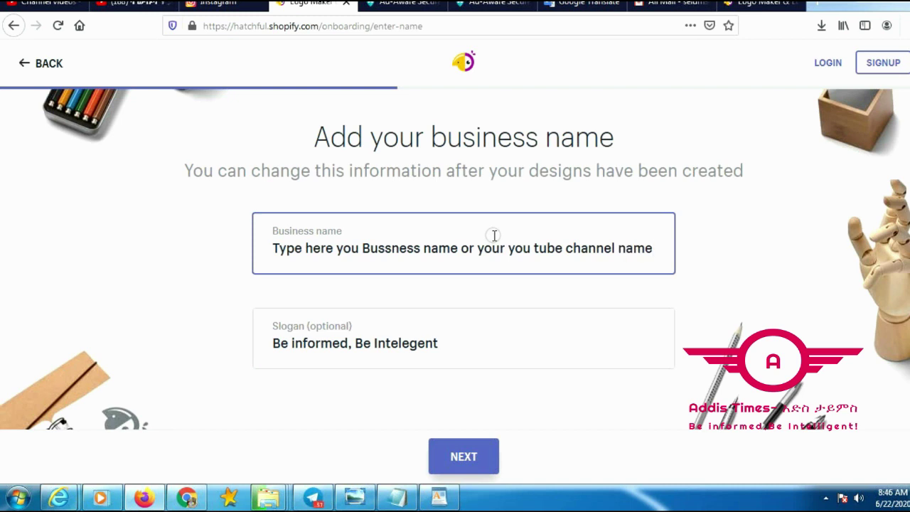
text(!)
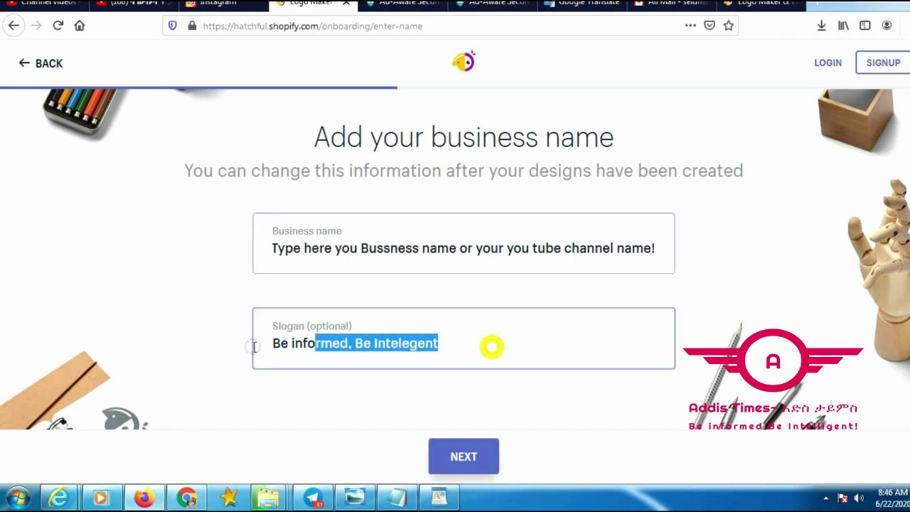
Replace the slogan with 'Be informed, Be Intelegent'.
drag(491, 347, 270, 324)
key(BackSpace)
text(here your slogan)
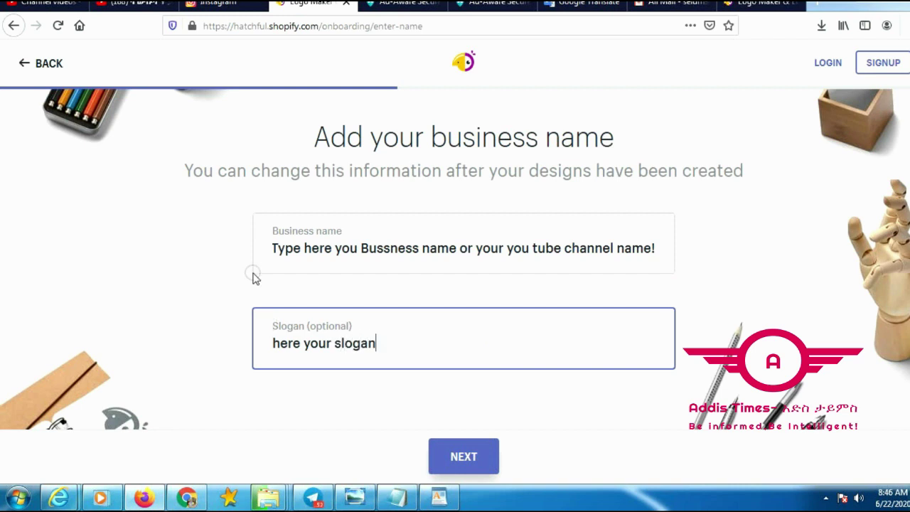
drag(389, 344, 252, 346)
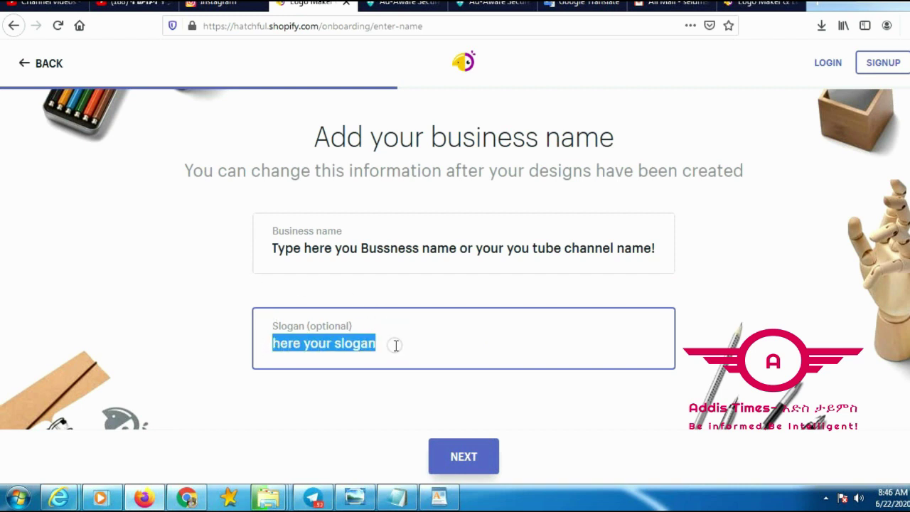
key(BackSpace)
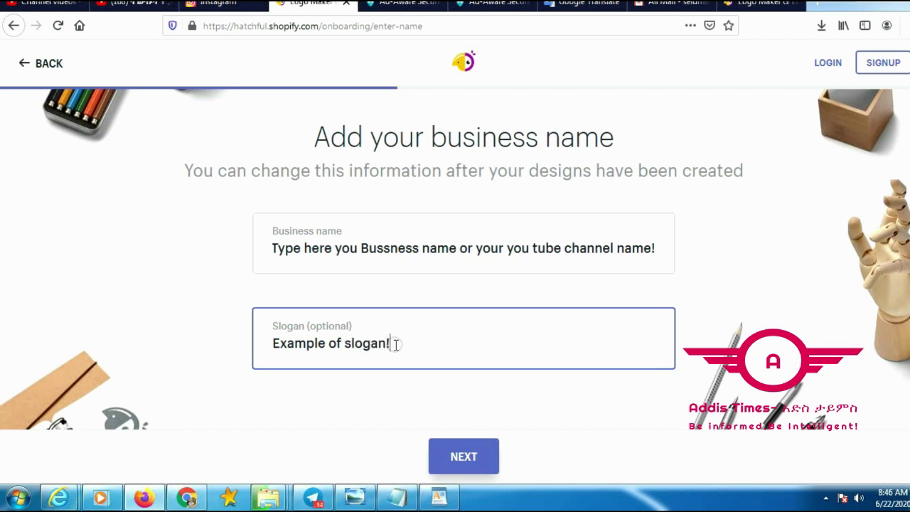
key(BackSpace)
key(BackSpace)
key(BackSpace)
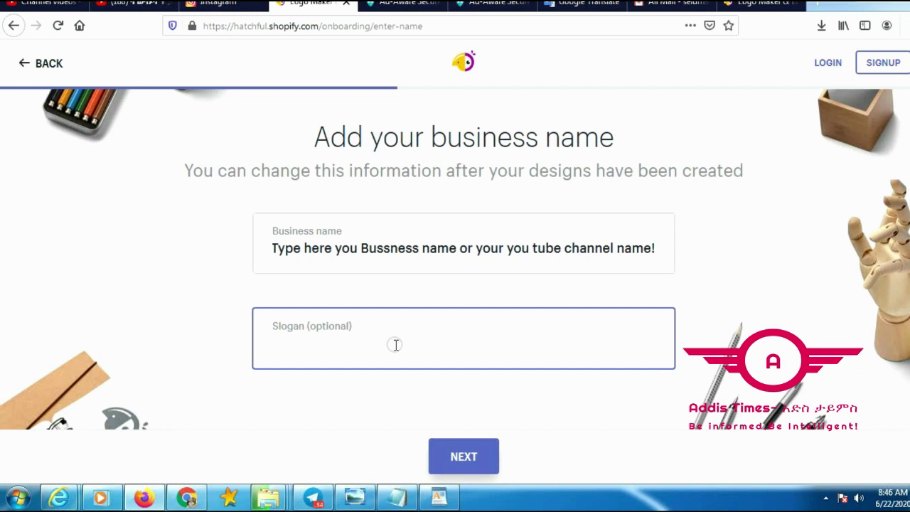
text(Be informed, Be Intelegent)
Clear the business name field and begin retyping it as Addis Times.
drag(660, 251, 203, 253)
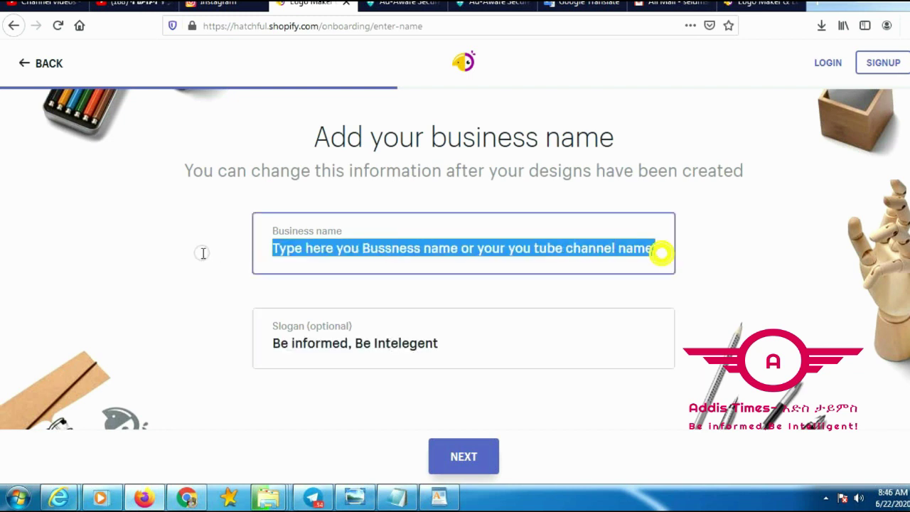
key(BackSpace)
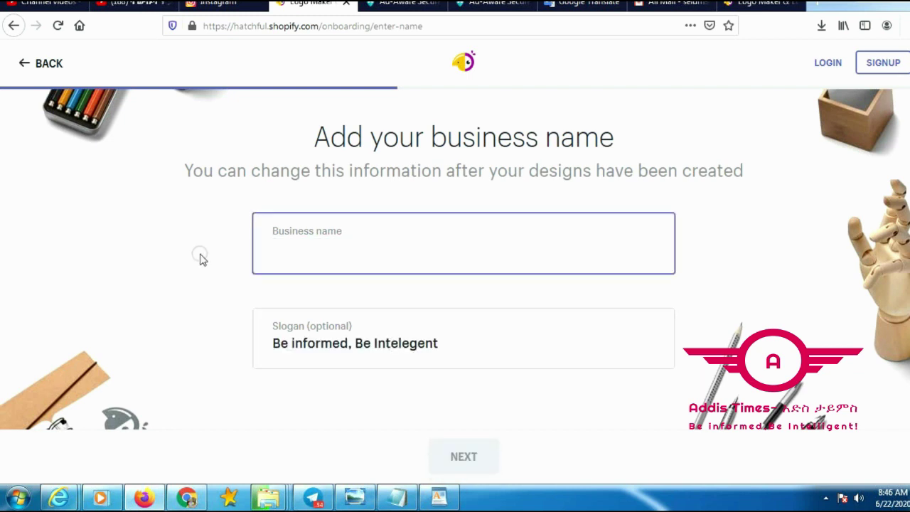
text(Addis Times)
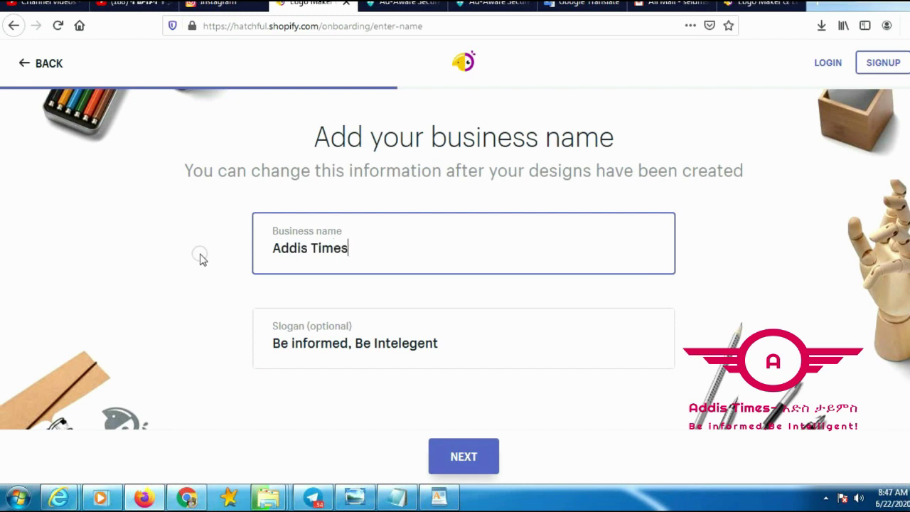
Submit Addis Times and its slogan, keep every logo use including Physical stores ticked, and continue.
key(Return)
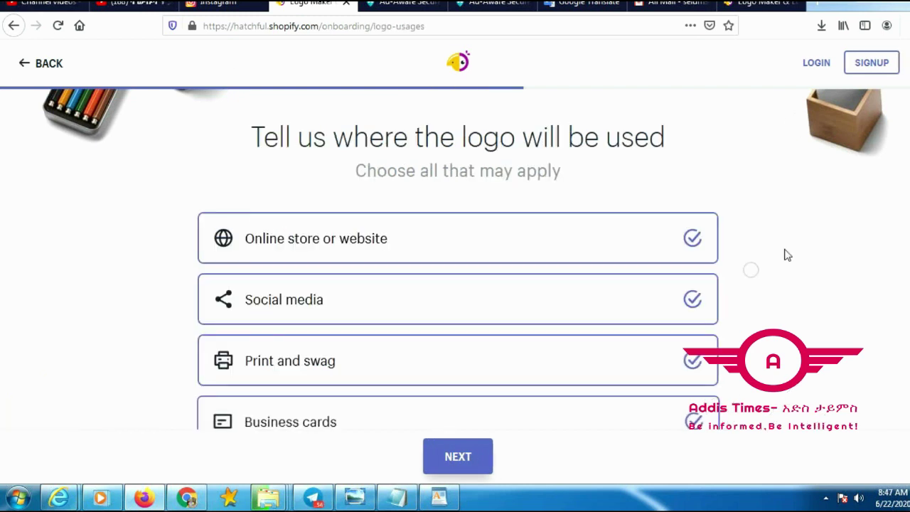
scroll(788, 255, down, 2)
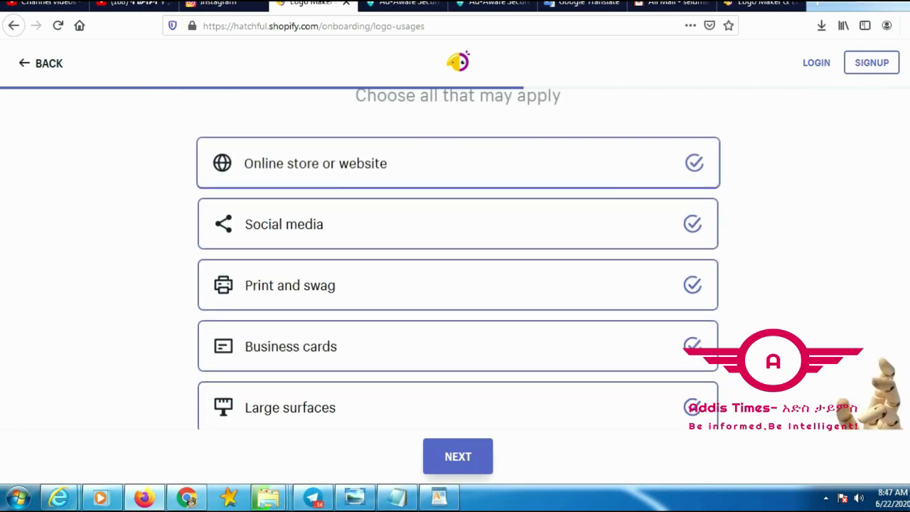
scroll(469, 203, up, 2)
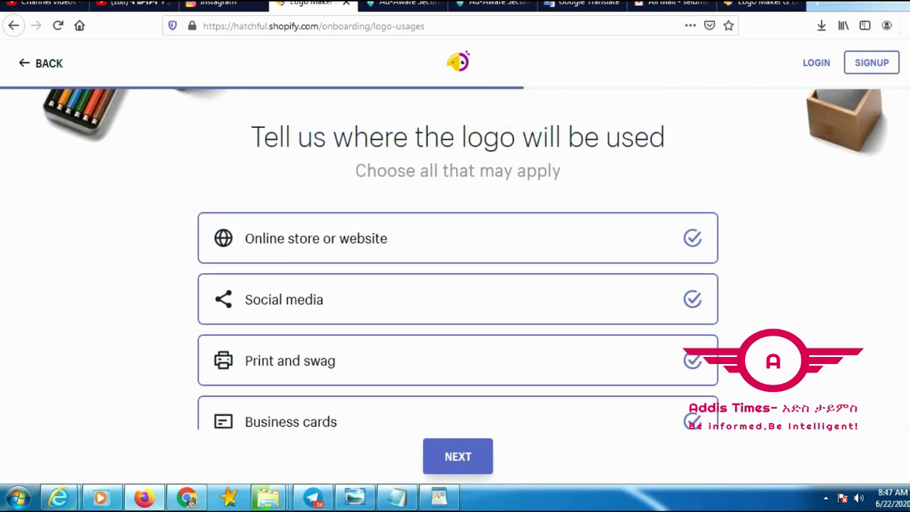
scroll(458, 259, down, 1)
scroll(458, 259, down, 1)
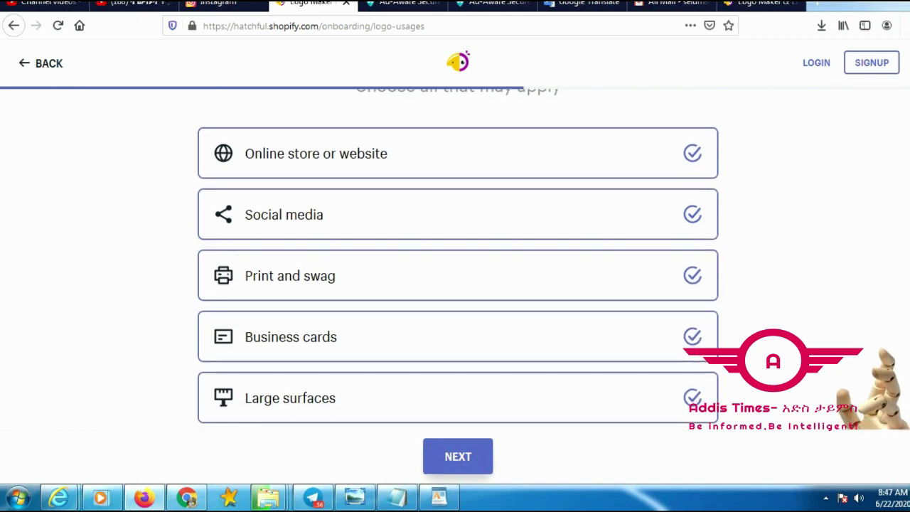
scroll(458, 260, down, 2)
scroll(462, 320, up, 2)
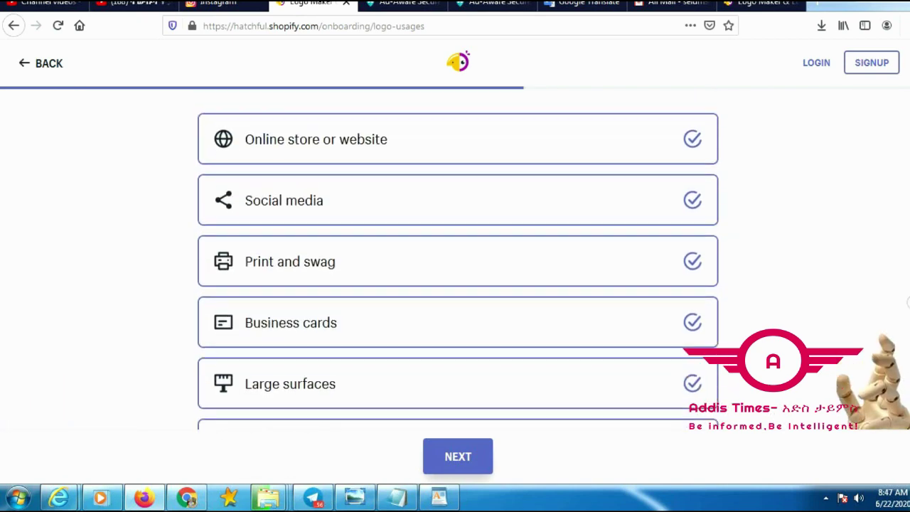
scroll(466, 391, down, 1)
click(471, 458)
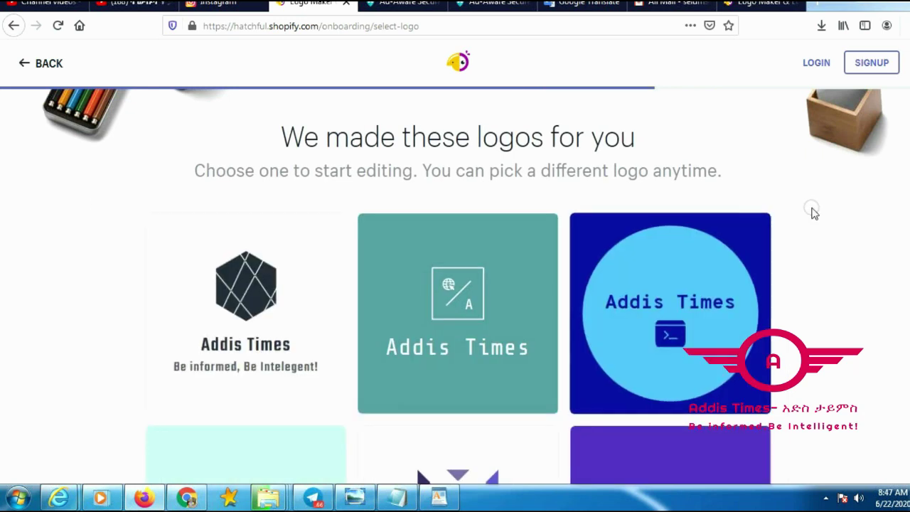
scroll(455, 284, down, 1)
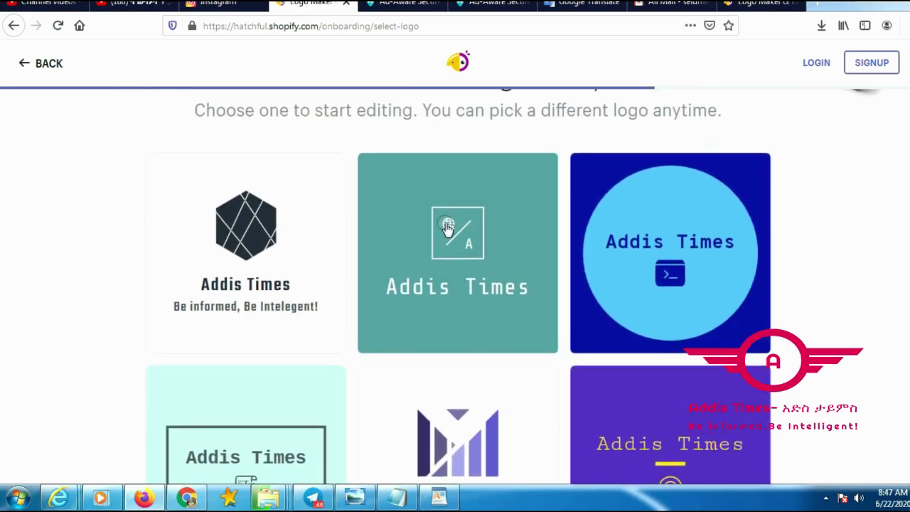
mouse_move(192, 107)
mouse_down()
mouse_move(430, 108)
mouse_move(821, 132)
mouse_up()
scroll(853, 178, up, 1)
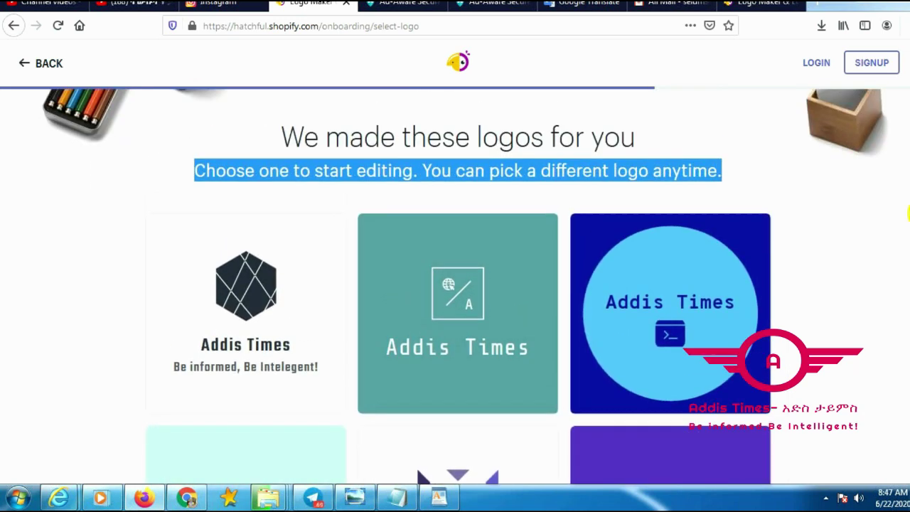
drag(264, 138, 718, 141)
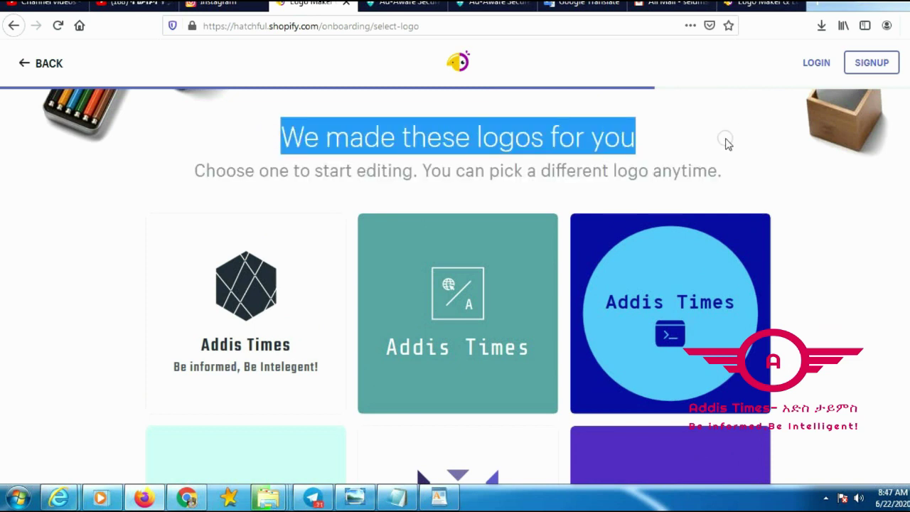
click(787, 157)
scroll(786, 214, down, 3)
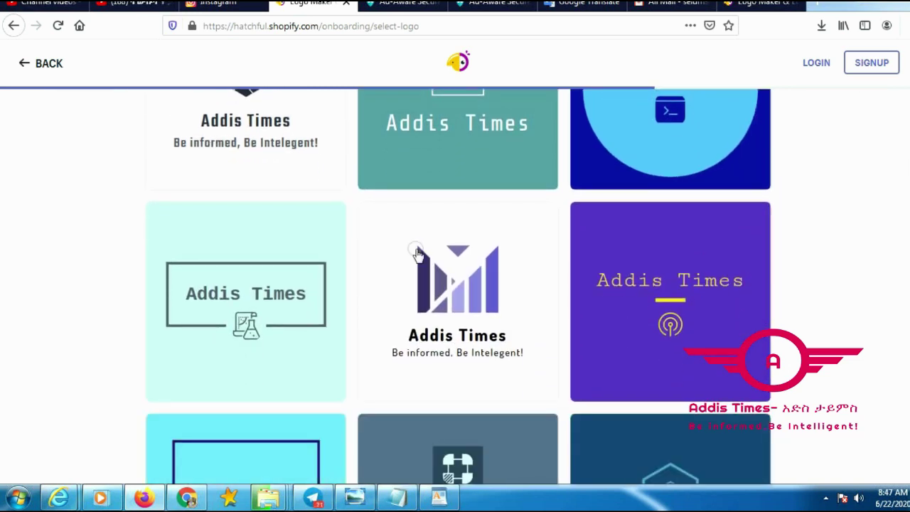
scroll(210, 120, down, 3)
scroll(459, 287, down, 2)
scroll(459, 288, down, 1)
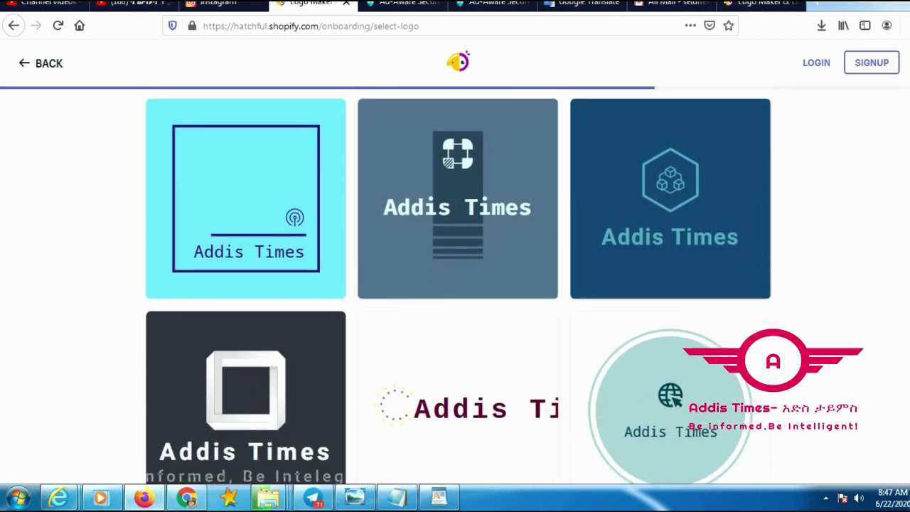
scroll(459, 287, down, 2)
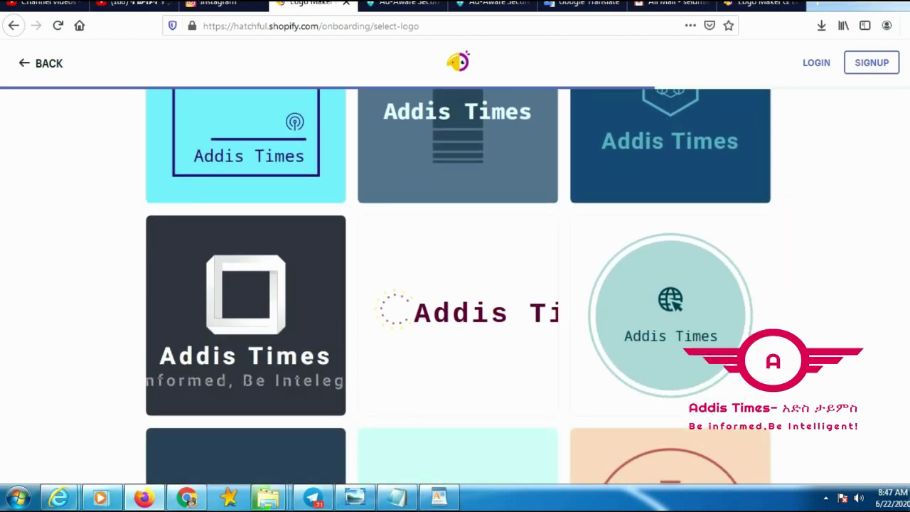
scroll(458, 287, down, 3)
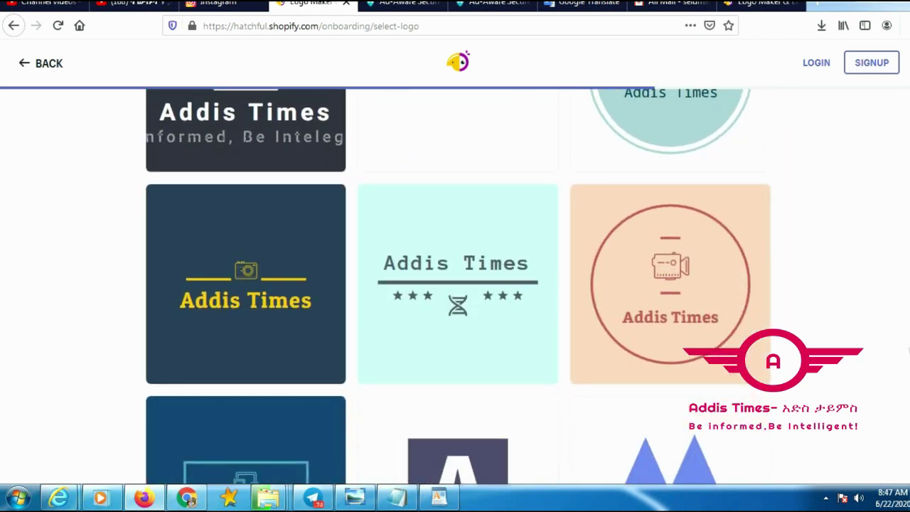
scroll(458, 287, down, 1)
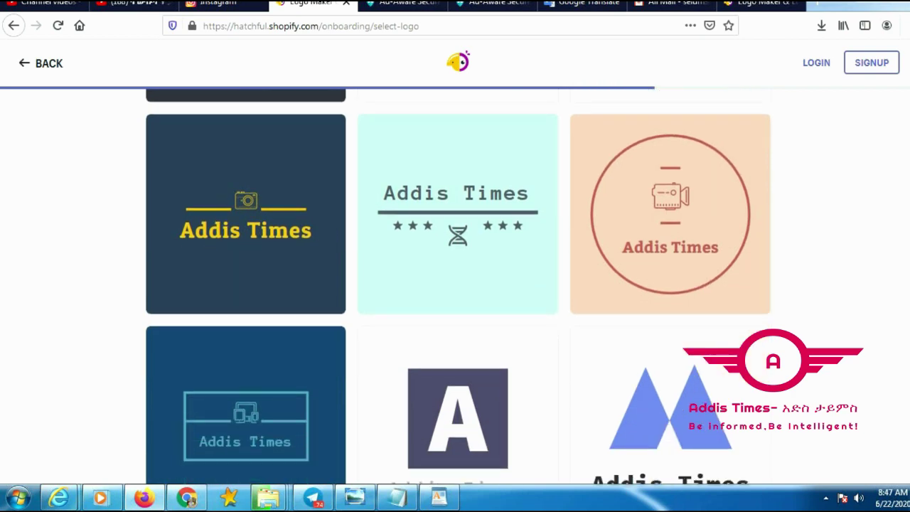
scroll(459, 288, down, 2)
scroll(459, 288, down, 1)
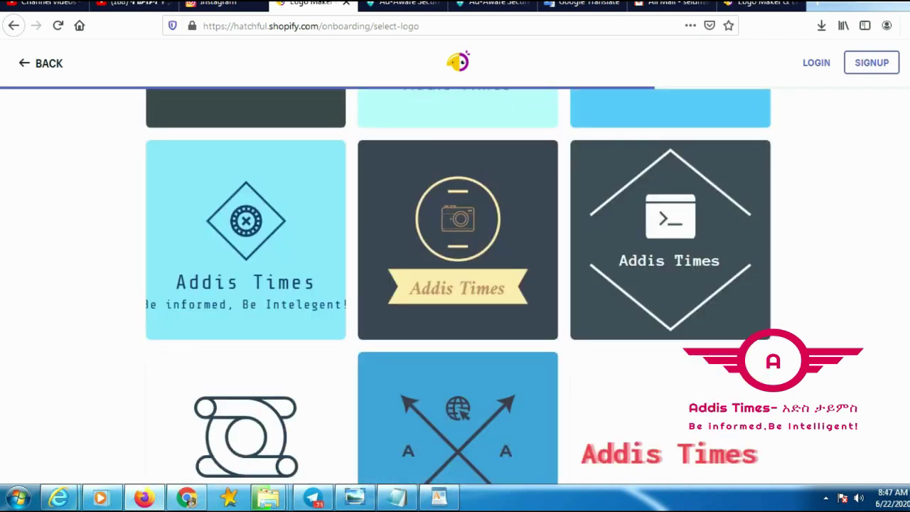
scroll(455, 284, down, 2)
scroll(455, 285, down, 3)
scroll(456, 285, down, 3)
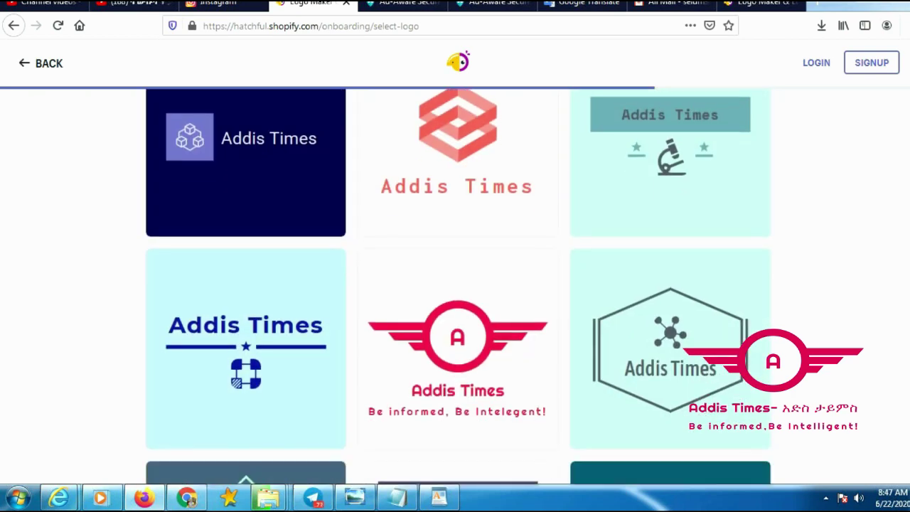
scroll(456, 285, up, 2)
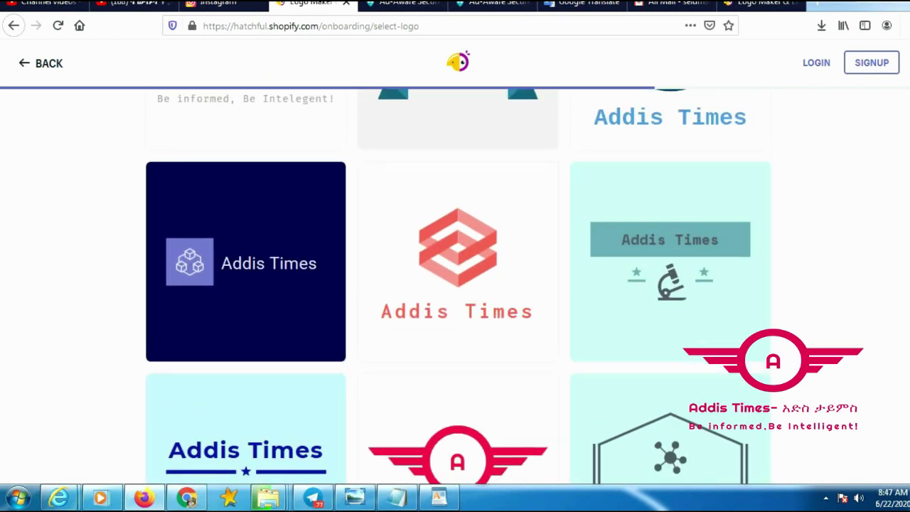
scroll(455, 284, down, 3)
scroll(455, 284, down, 3)
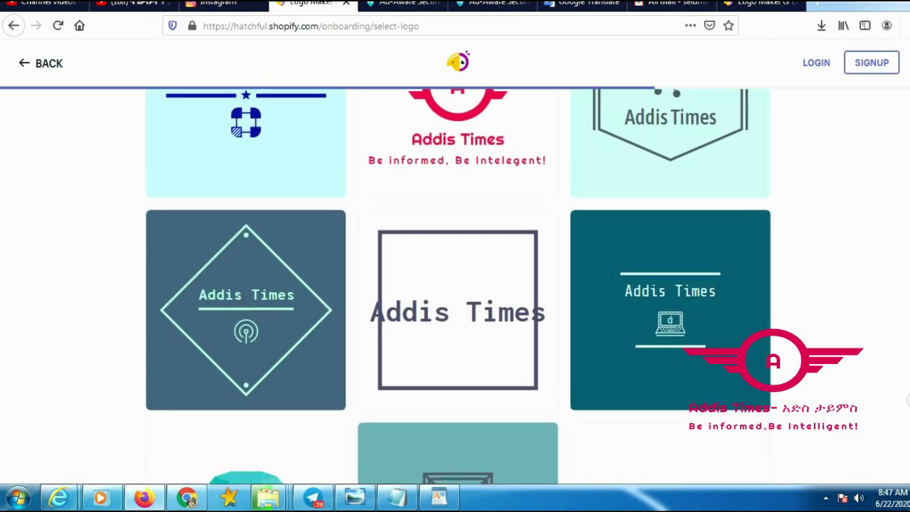
scroll(455, 284, down, 3)
scroll(456, 285, down, 4)
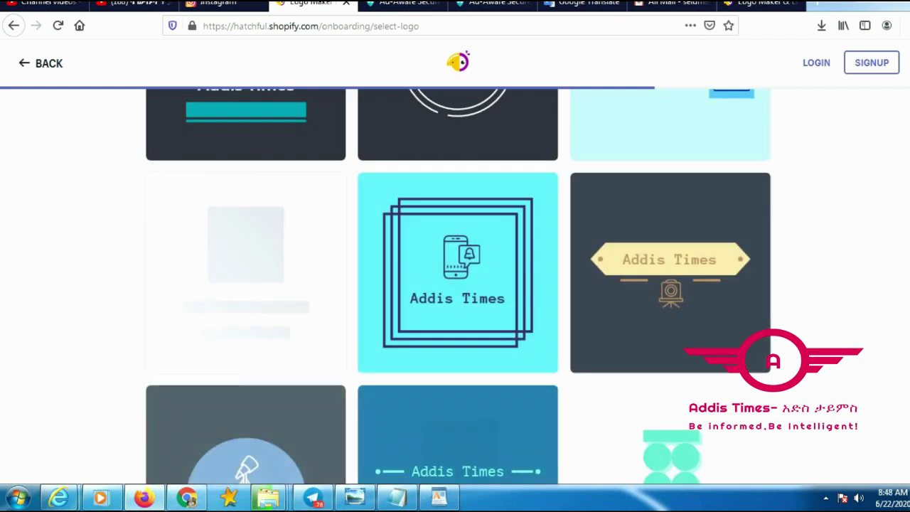
scroll(455, 284, down, 5)
scroll(455, 285, down, 2)
scroll(455, 284, up, 1)
scroll(455, 285, up, 2)
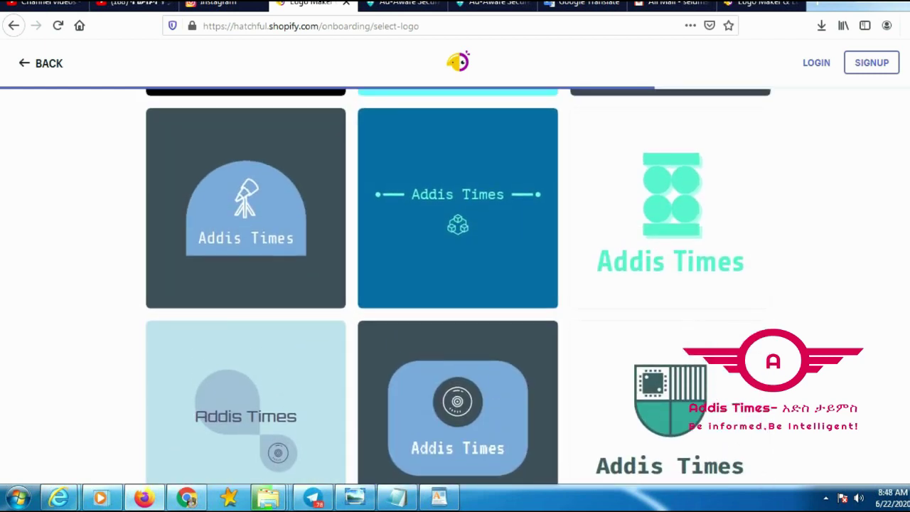
scroll(455, 285, down, 1)
scroll(456, 284, down, 4)
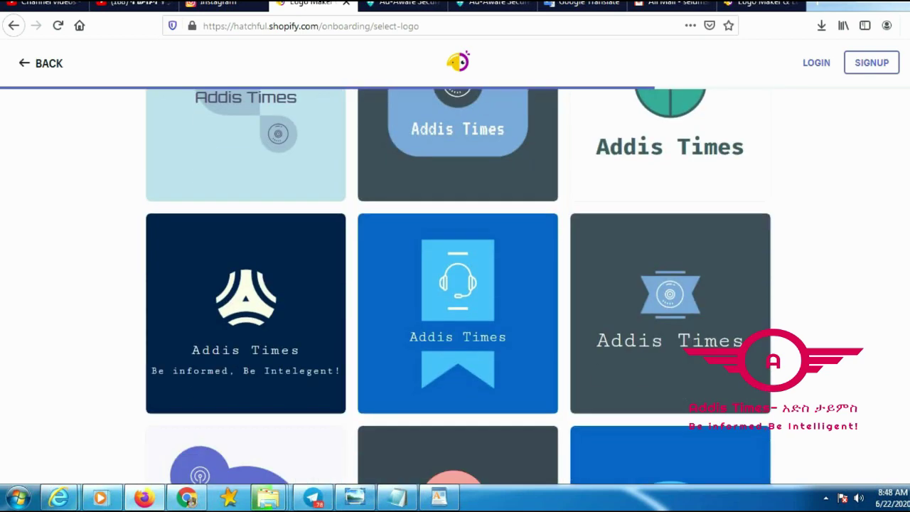
scroll(455, 284, down, 2)
scroll(456, 285, down, 2)
scroll(455, 284, down, 3)
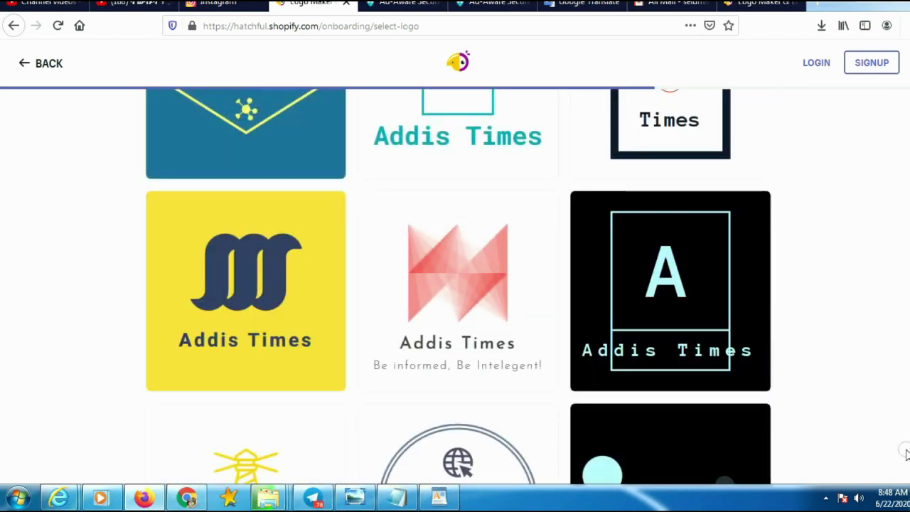
scroll(459, 288, down, 3)
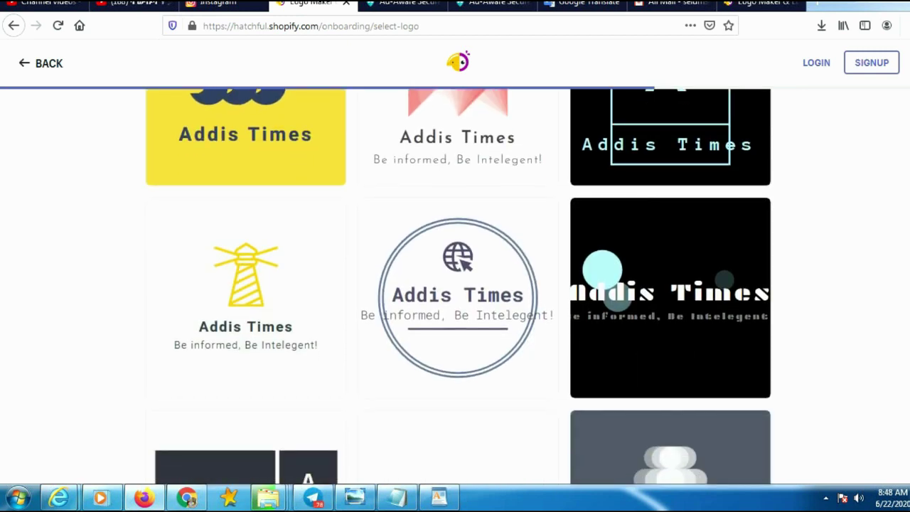
scroll(849, 423, down, 1)
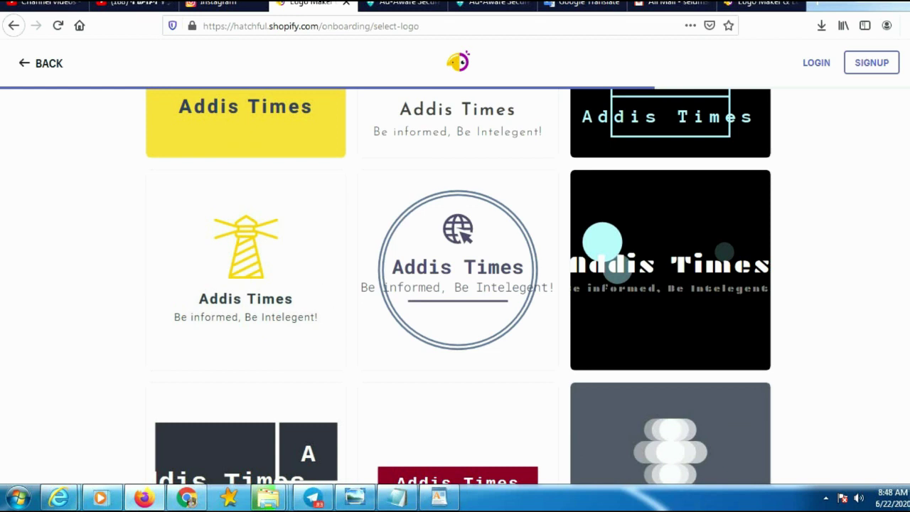
scroll(455, 284, down, 3)
scroll(456, 285, down, 3)
scroll(455, 285, down, 3)
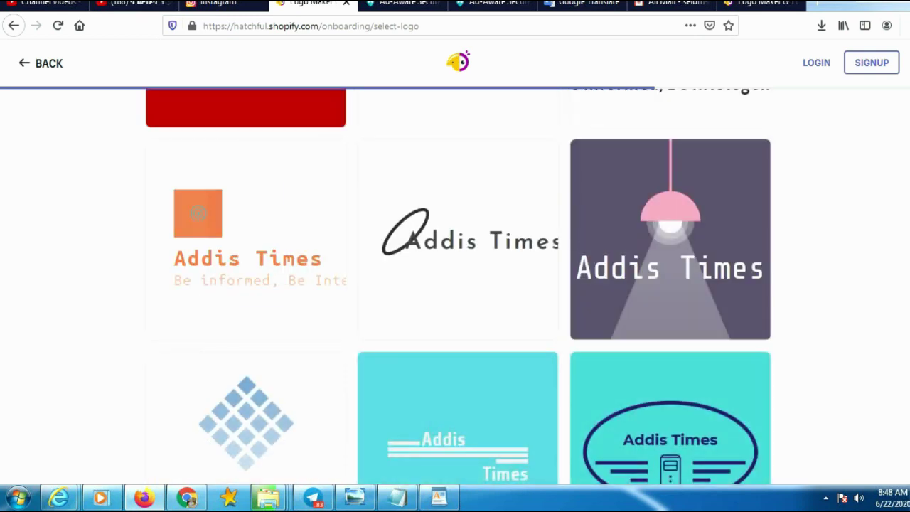
scroll(455, 284, down, 3)
scroll(455, 284, down, 3)
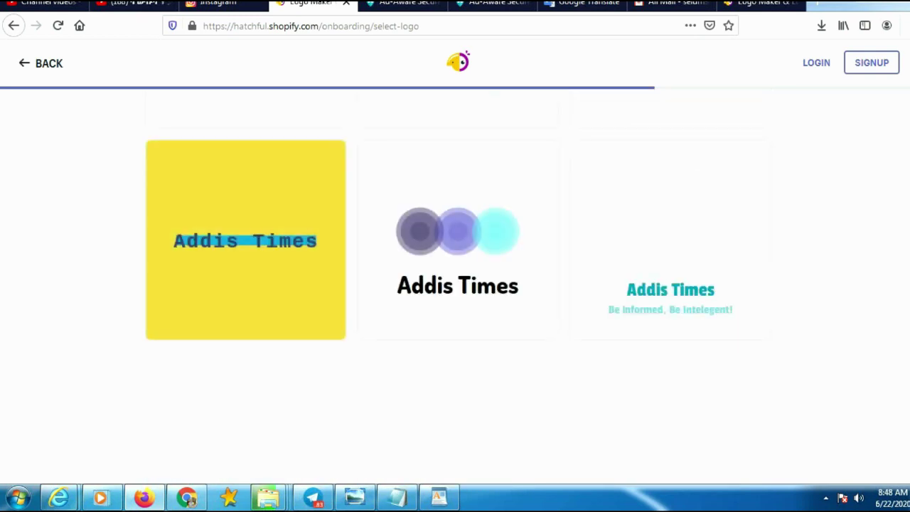
scroll(456, 284, up, 4)
scroll(455, 285, up, 1)
scroll(456, 284, up, 1)
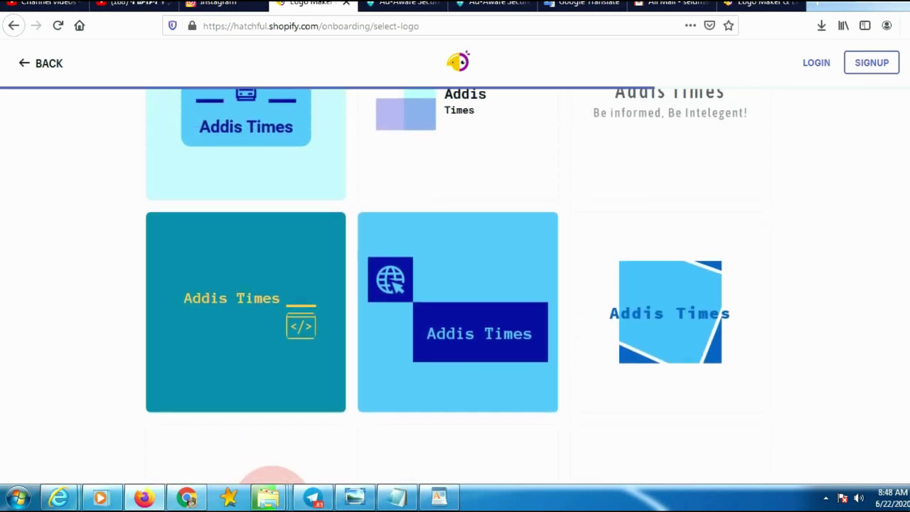
scroll(456, 284, down, 3)
scroll(456, 285, down, 3)
scroll(455, 284, up, 1)
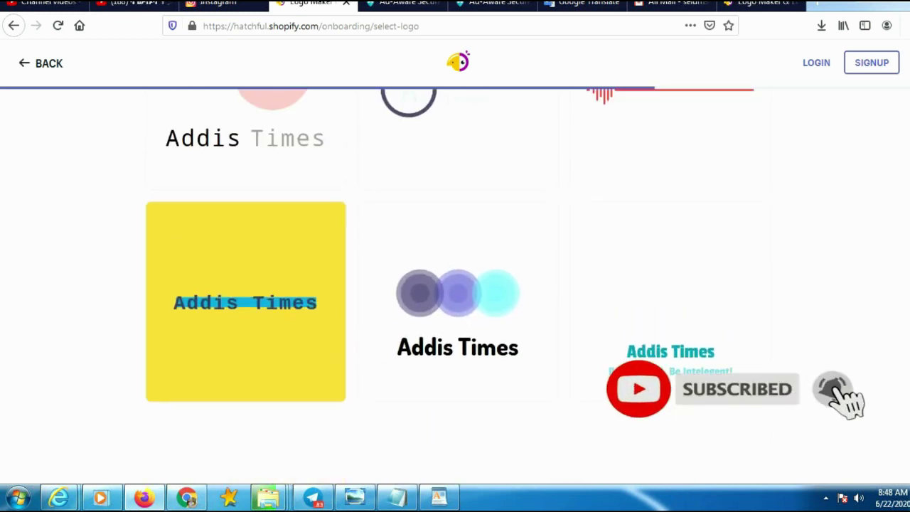
scroll(456, 284, up, 1)
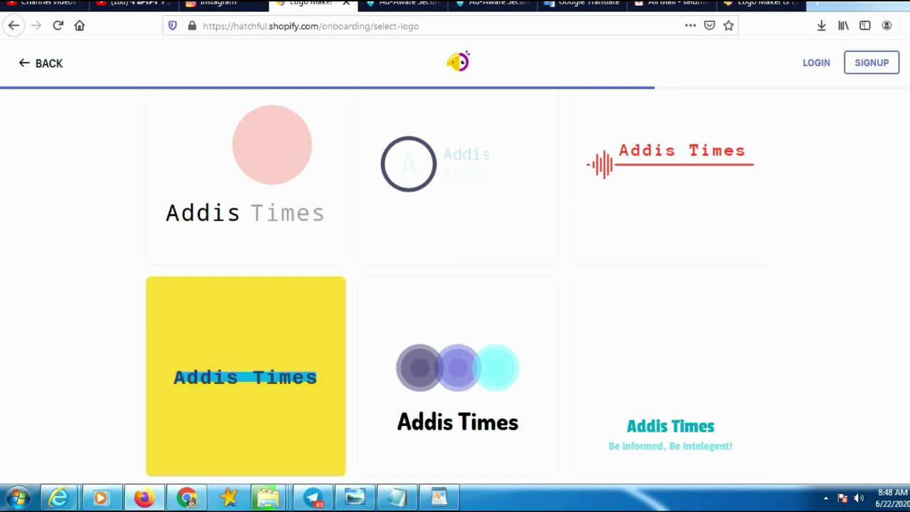
scroll(456, 285, up, 3)
scroll(455, 285, up, 2)
scroll(455, 285, up, 3)
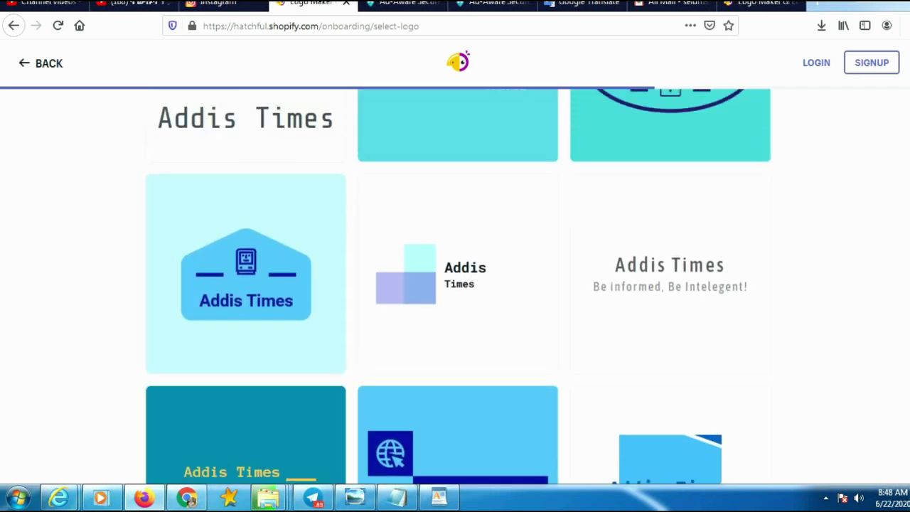
scroll(455, 284, up, 2)
scroll(456, 285, up, 2)
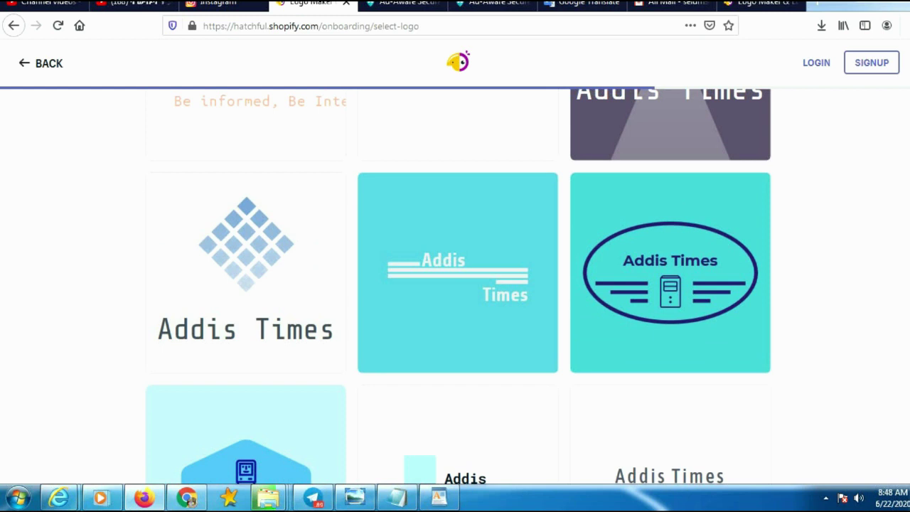
scroll(455, 284, up, 5)
scroll(456, 284, up, 2)
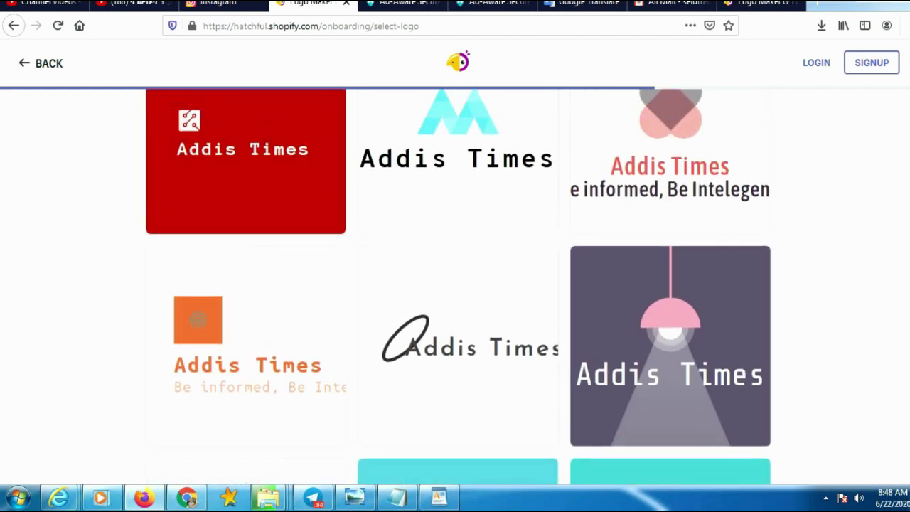
scroll(456, 285, up, 4)
scroll(455, 285, up, 2)
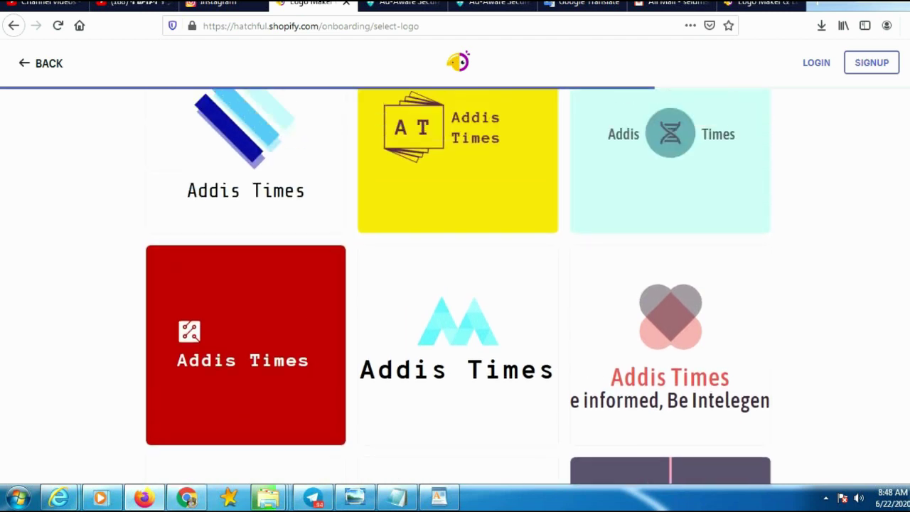
scroll(456, 285, up, 3)
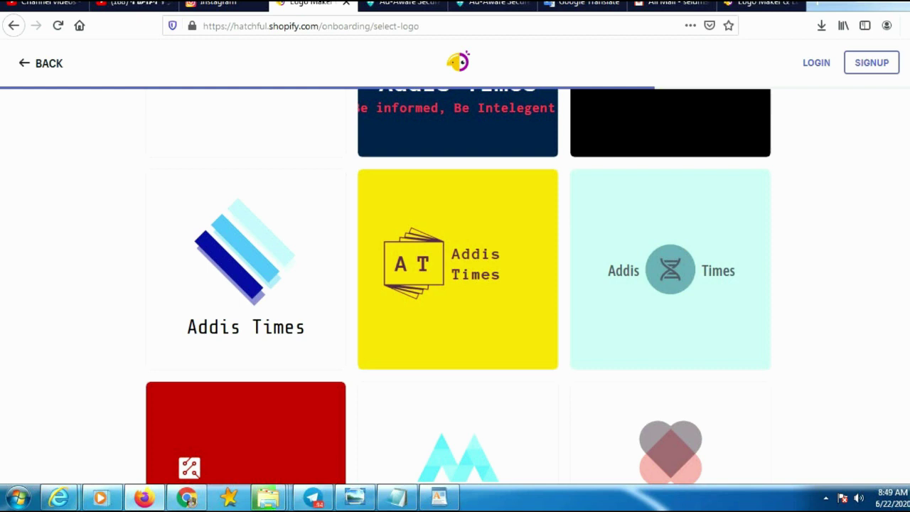
scroll(458, 284, up, 3)
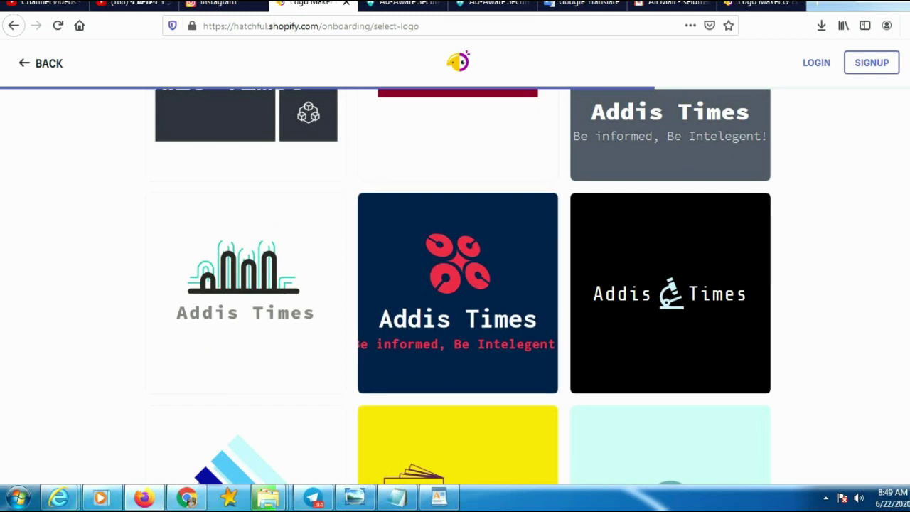
scroll(458, 284, up, 2)
scroll(537, 266, up, 1)
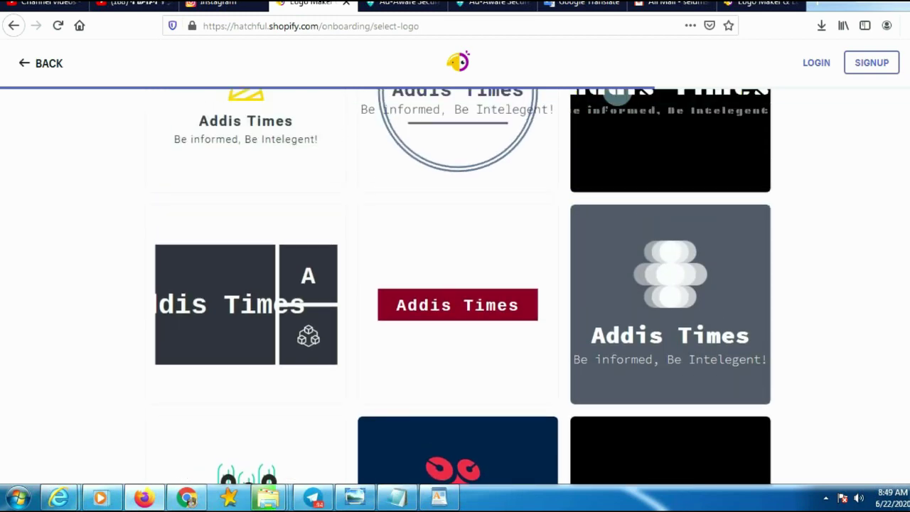
scroll(537, 266, up, 2)
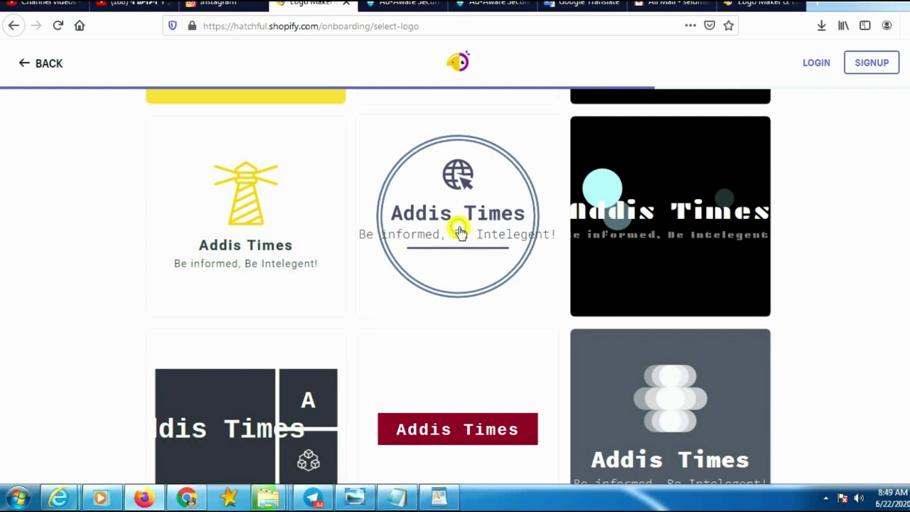
Pick the circular globe logo and copy the Amharic name from Notepad.
click(459, 229)
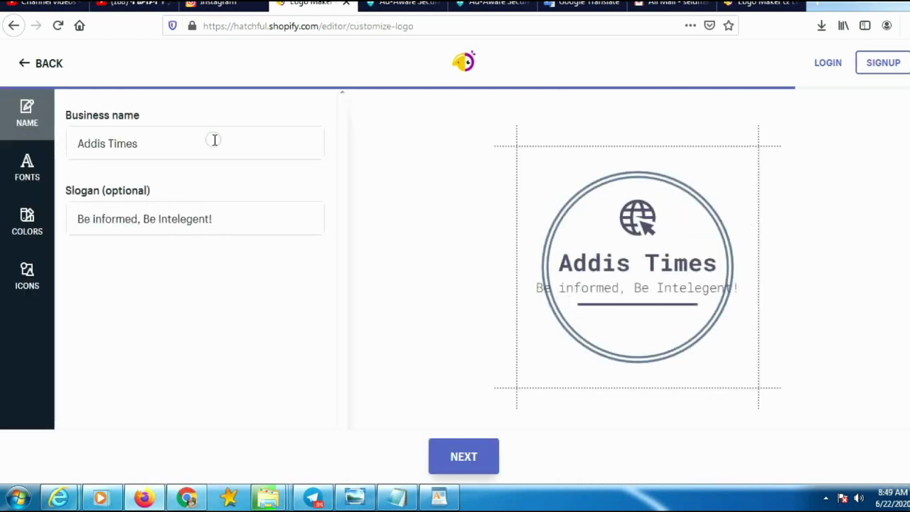
click(396, 498)
drag(290, 65, 223, 65)
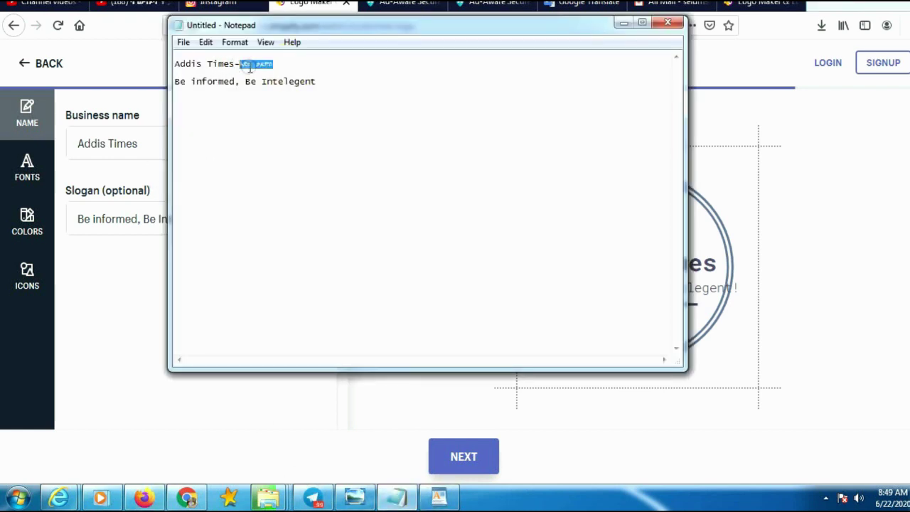
click(439, 497)
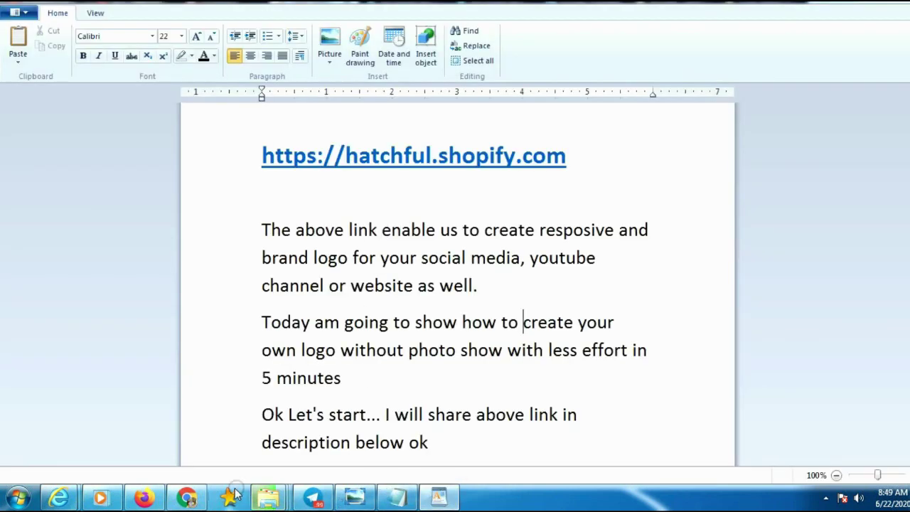
Paste the Amharic name after Addis Times with a hyphen, giving 'Addis Times-አድስ ታይምስ'.
click(144, 498)
click(161, 144)
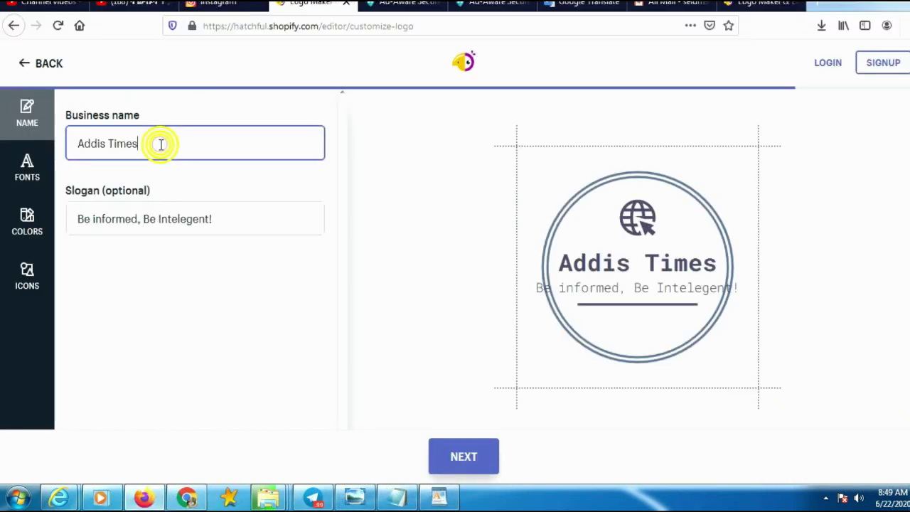
text(አድስ ታይምስ)
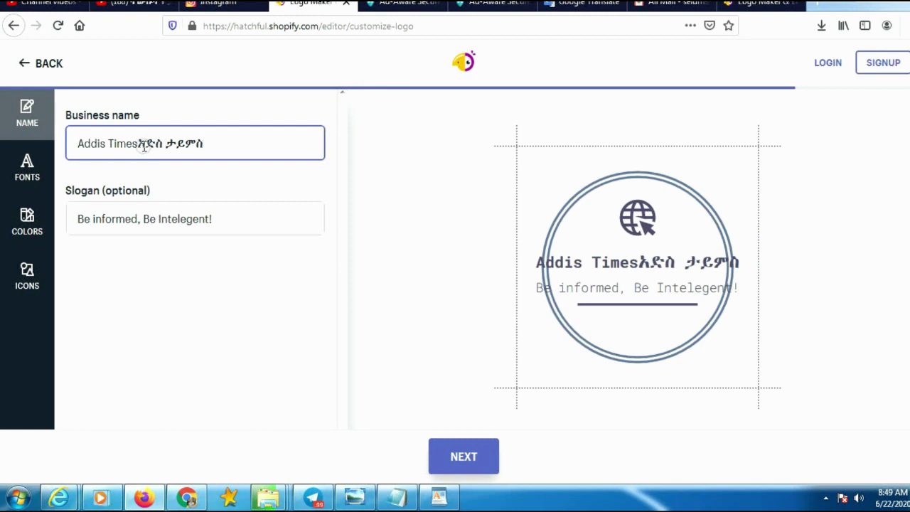
click(138, 145)
text(-)
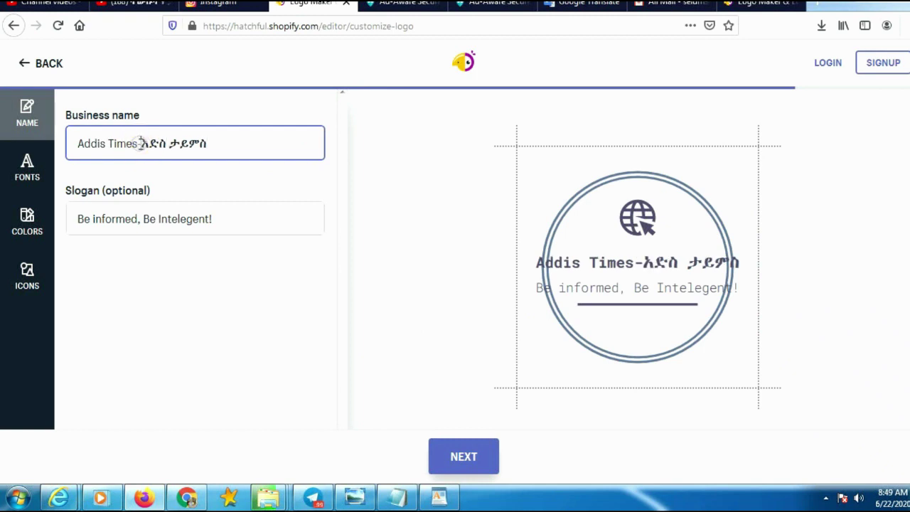
click(592, 271)
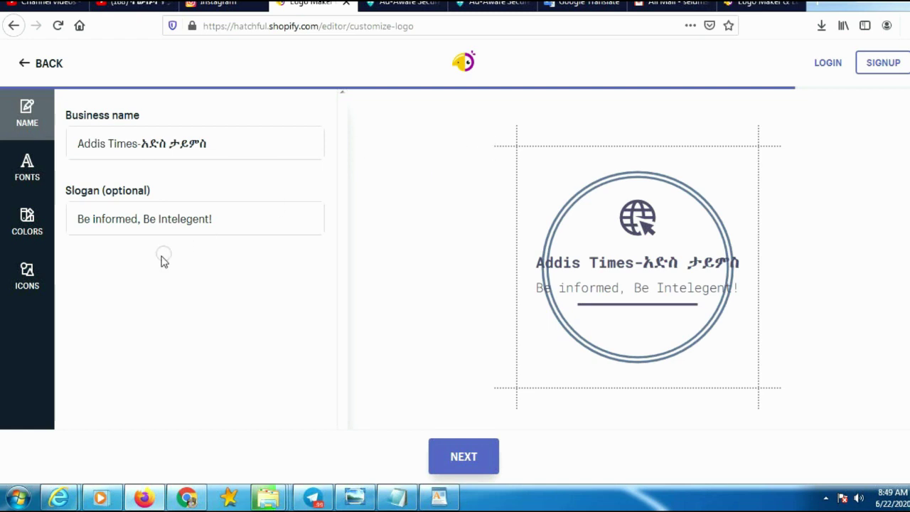
Browse the font and colour options, try teal, and settle on the purple colour variant.
click(26, 165)
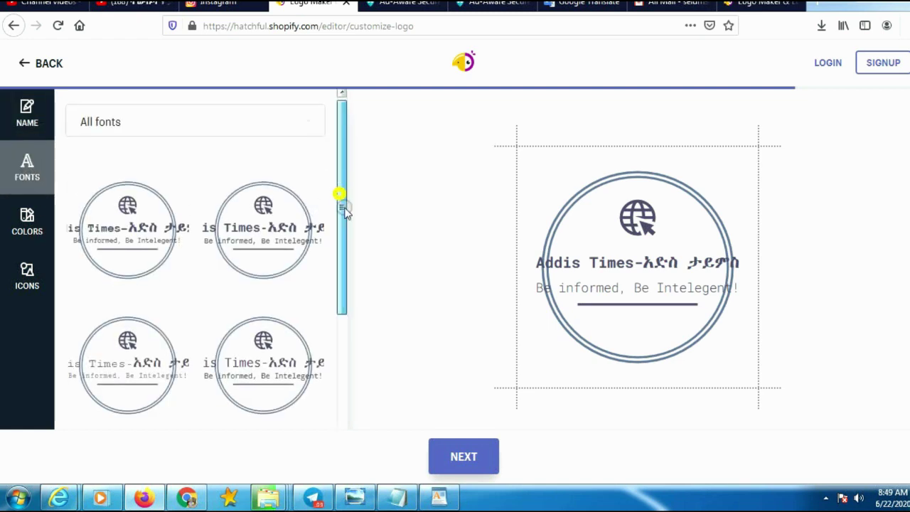
mouse_move(342, 192)
mouse_down()
mouse_move(356, 321)
mouse_move(346, 339)
mouse_up()
click(27, 225)
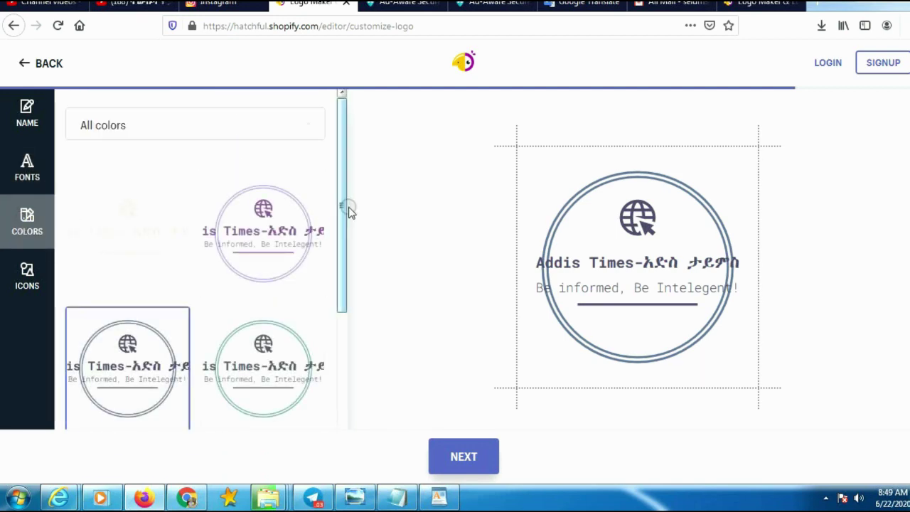
mouse_move(347, 196)
mouse_down()
mouse_move(356, 197)
mouse_move(357, 185)
mouse_move(349, 187)
mouse_up()
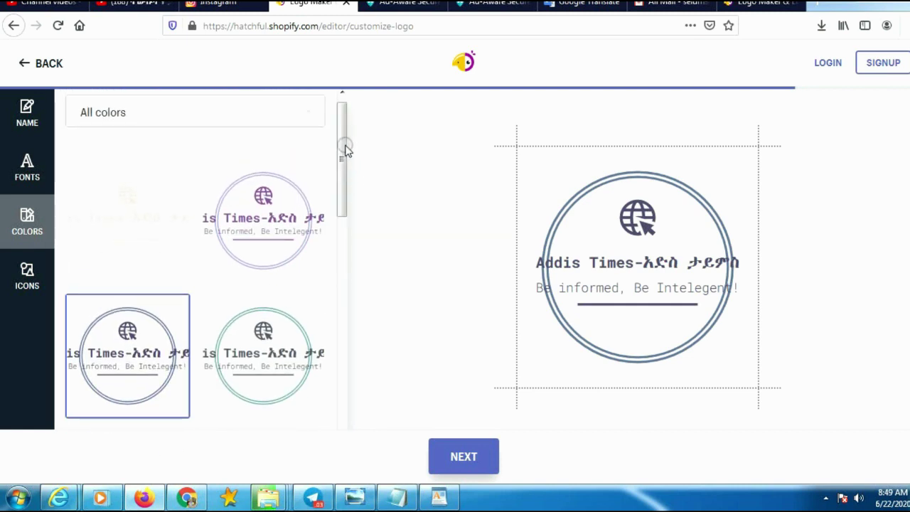
mouse_move(342, 147)
mouse_down()
mouse_move(348, 441)
mouse_move(340, 203)
mouse_move(358, 158)
mouse_up()
scroll(358, 155, up, 1)
click(261, 183)
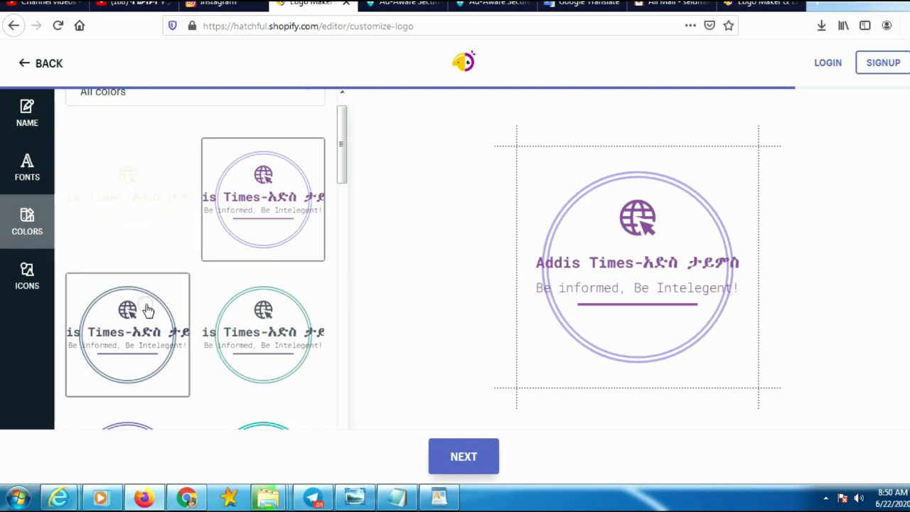
click(264, 315)
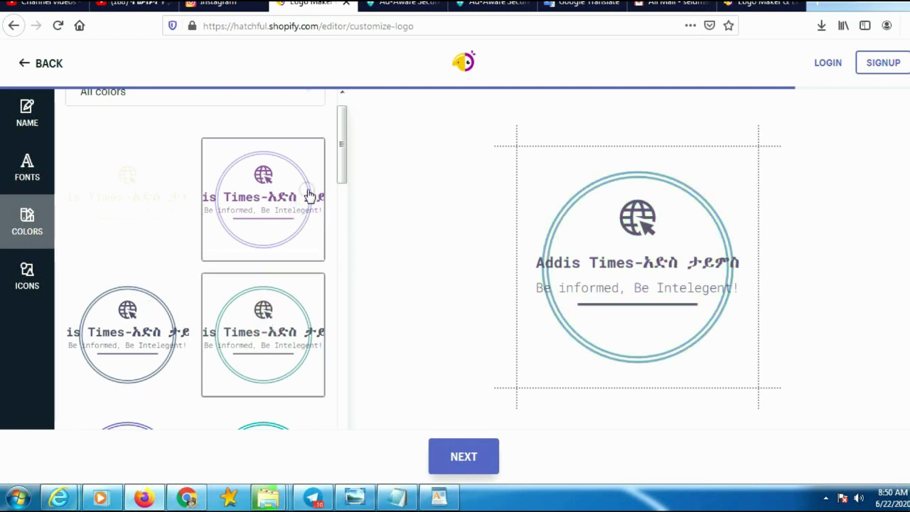
click(267, 184)
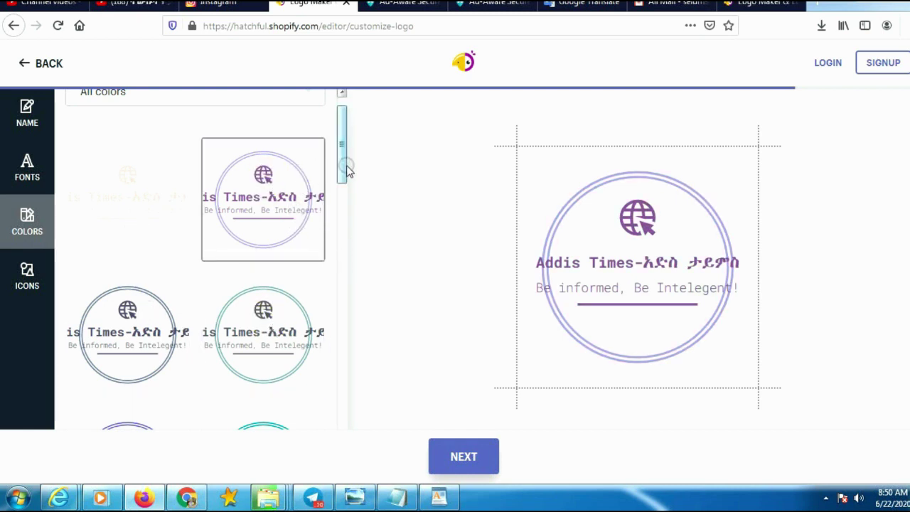
drag(341, 166, 347, 318)
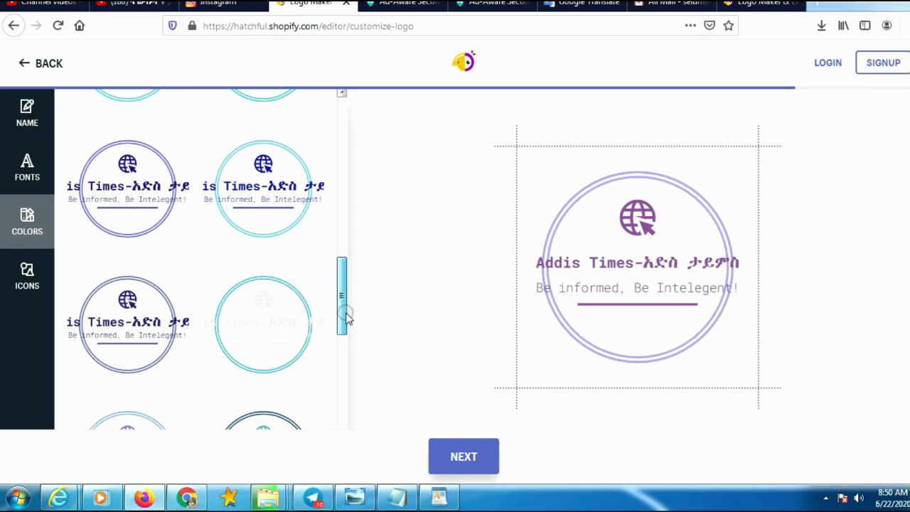
drag(346, 318, 342, 275)
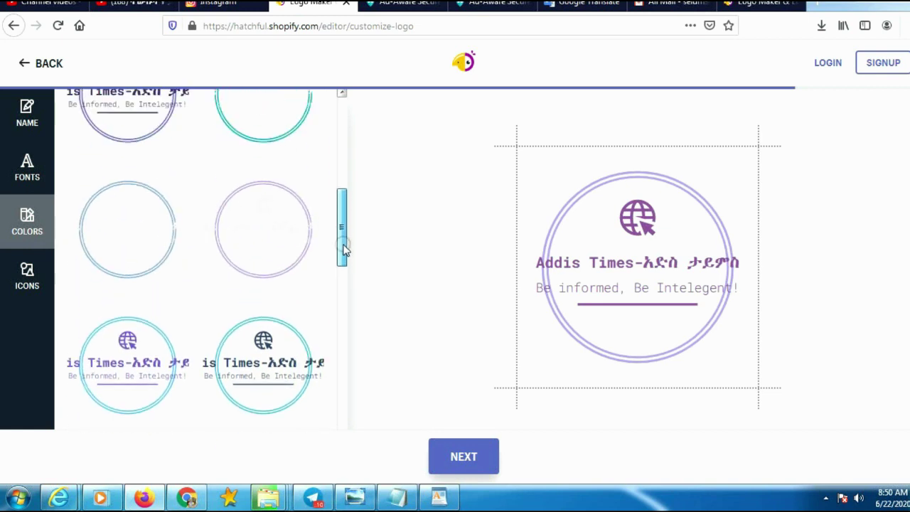
mouse_move(343, 276)
mouse_down()
mouse_move(332, 348)
mouse_move(340, 463)
mouse_up()
Try the scissors-and-comb icon, then switch the icon category to Tech.
click(30, 274)
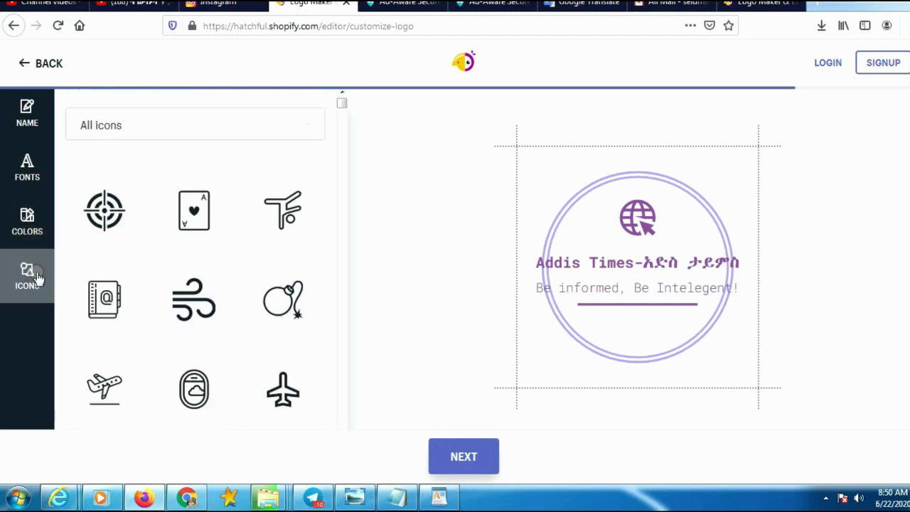
drag(342, 107, 345, 127)
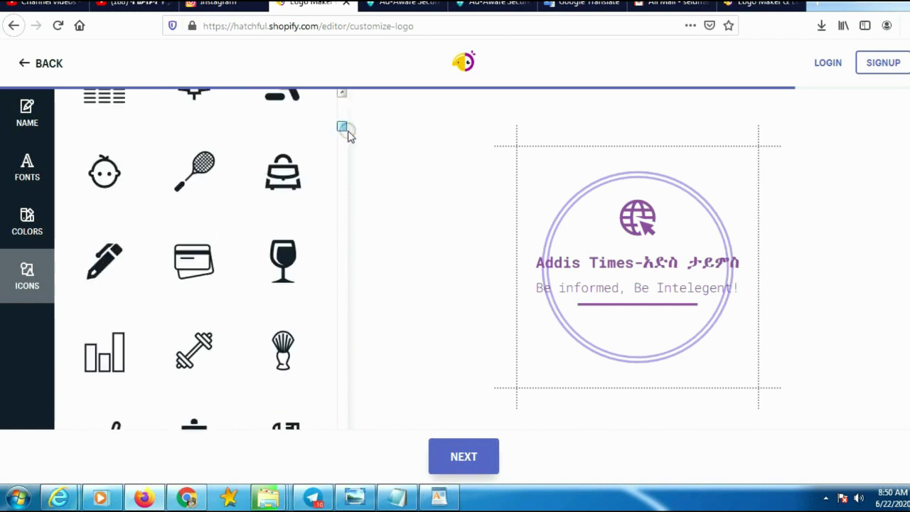
click(284, 347)
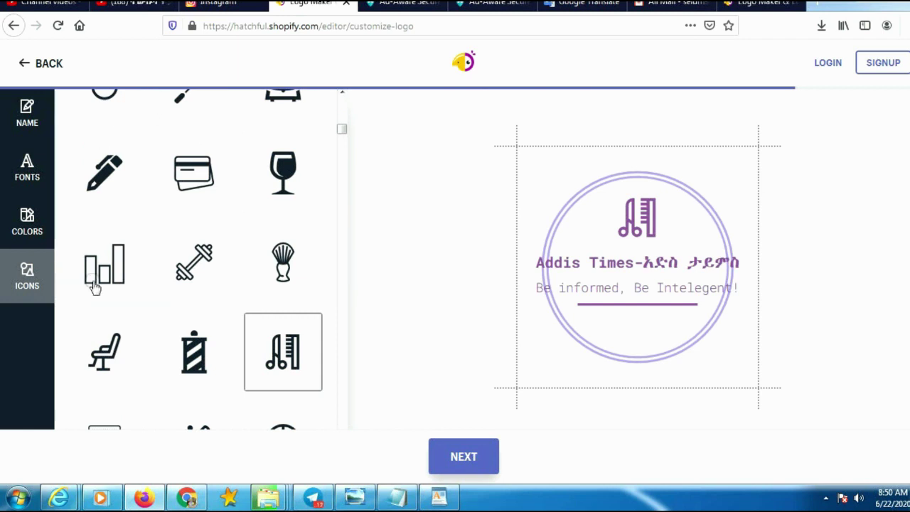
scroll(343, 136, up, 10)
scroll(213, 135, up, 5)
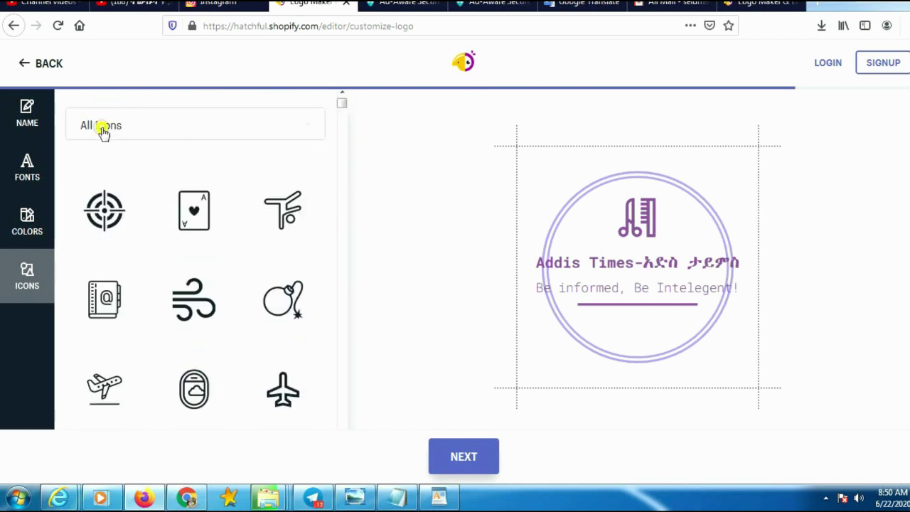
click(102, 131)
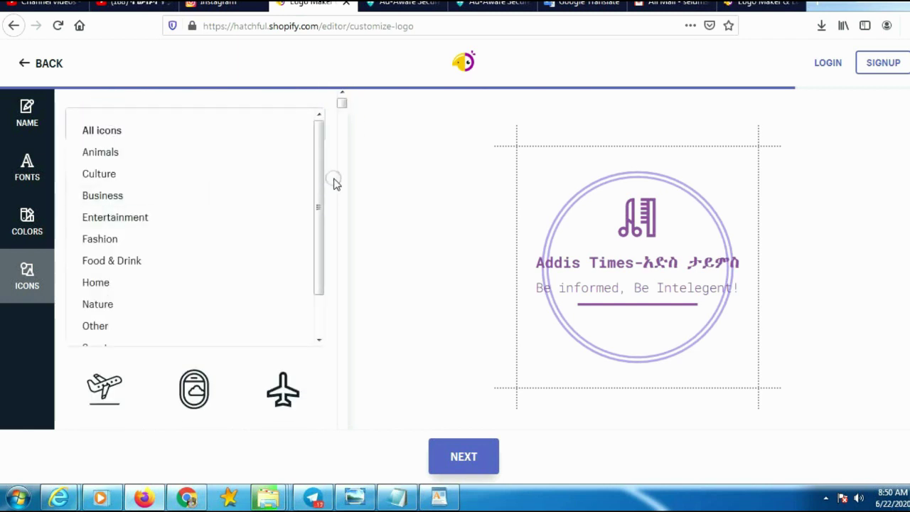
drag(320, 163, 316, 237)
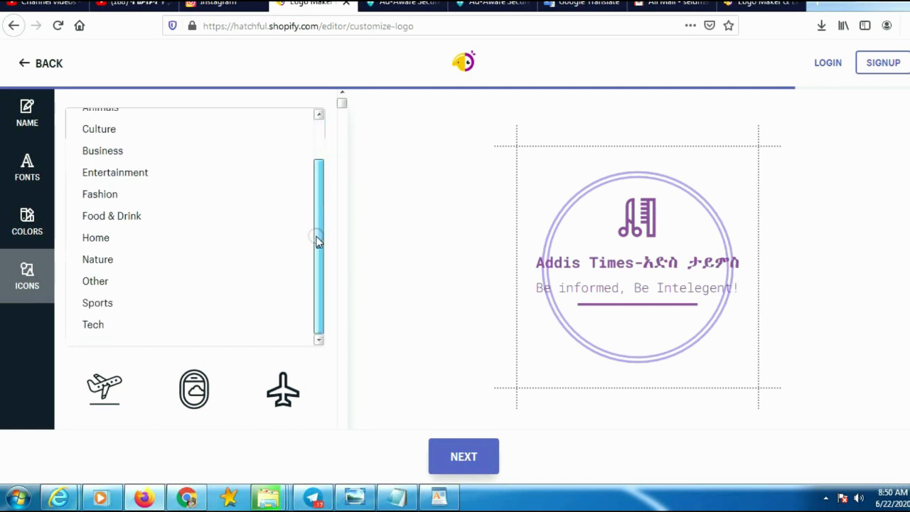
click(92, 324)
Try the Tech globe, monitor, code, terminal, kiosk and broadcast icons in the logo.
drag(347, 163, 346, 182)
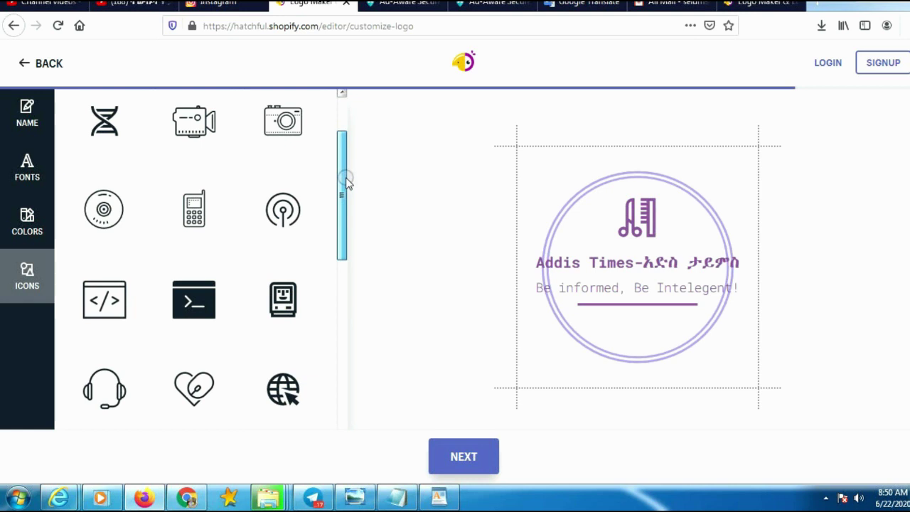
drag(347, 183, 356, 247)
click(283, 210)
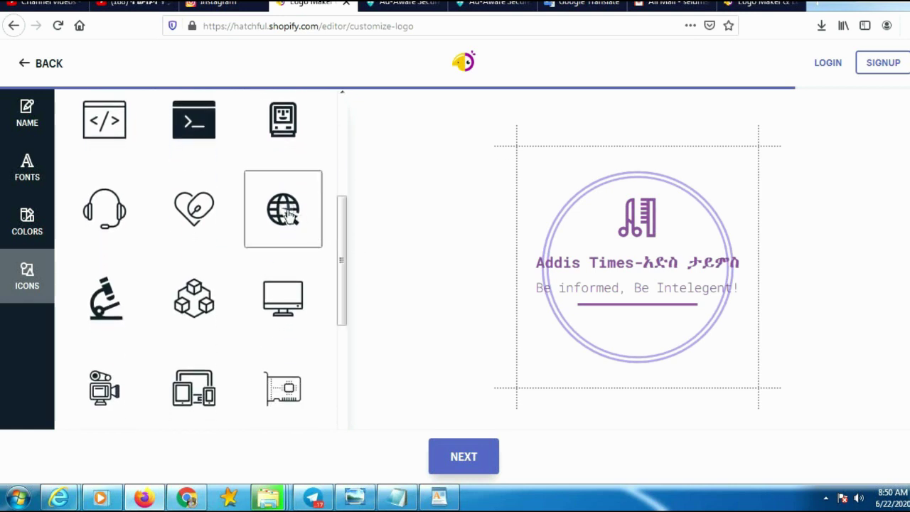
drag(340, 219, 341, 398)
click(288, 187)
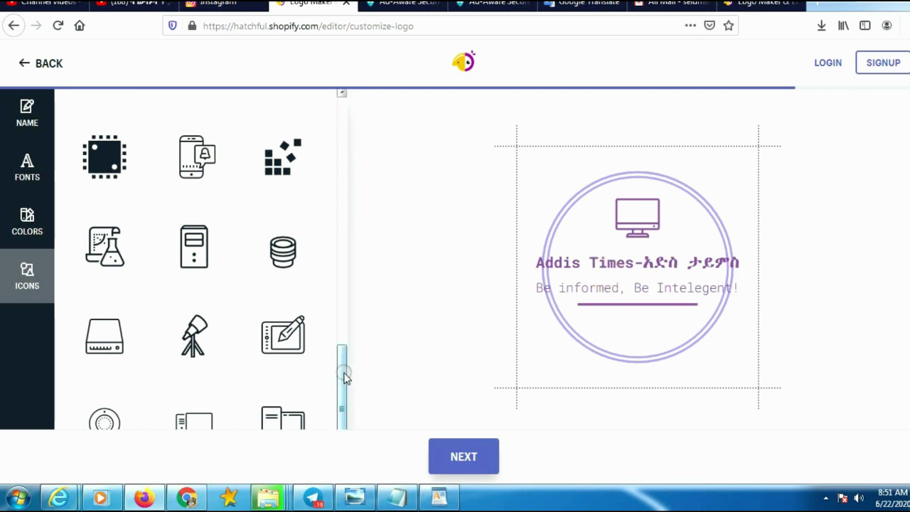
drag(344, 377, 357, 186)
click(126, 227)
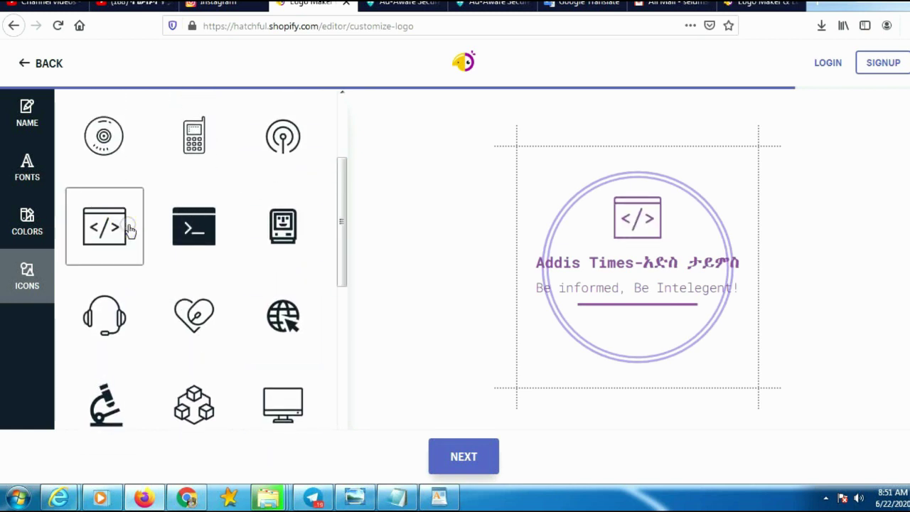
click(214, 235)
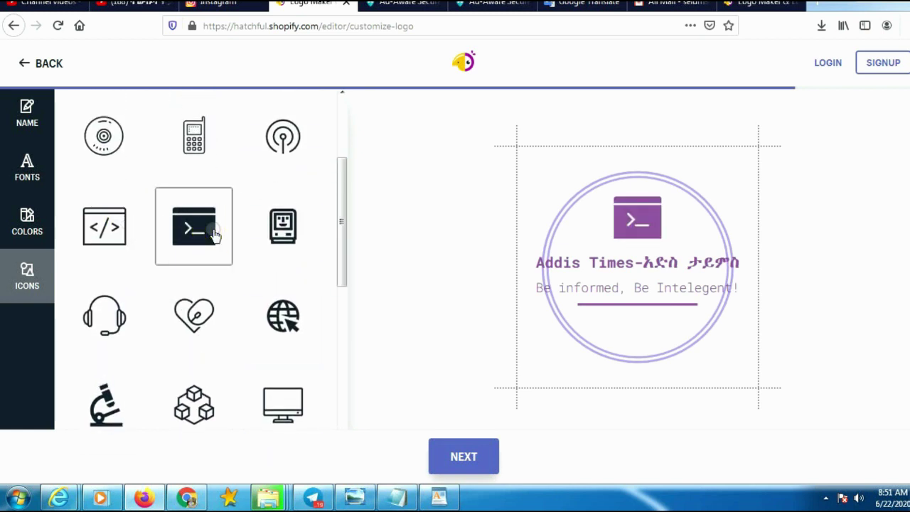
click(288, 231)
click(284, 137)
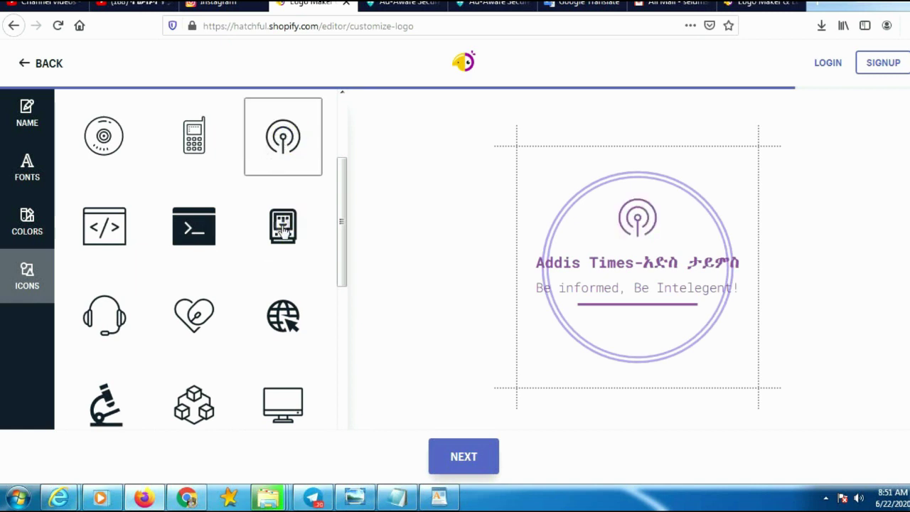
drag(343, 217, 353, 148)
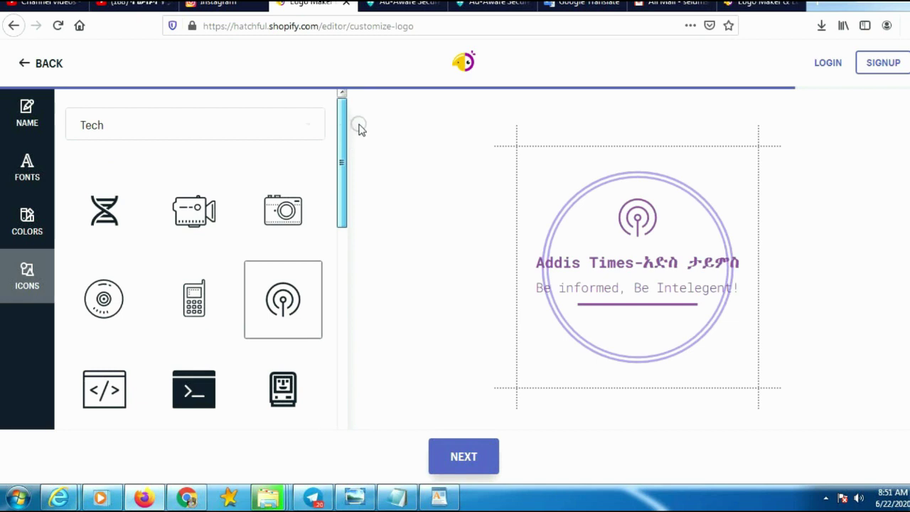
Compare the DNA, disc, camera and phone icons, then settle on the globe-with-cursor icon.
click(104, 214)
click(99, 302)
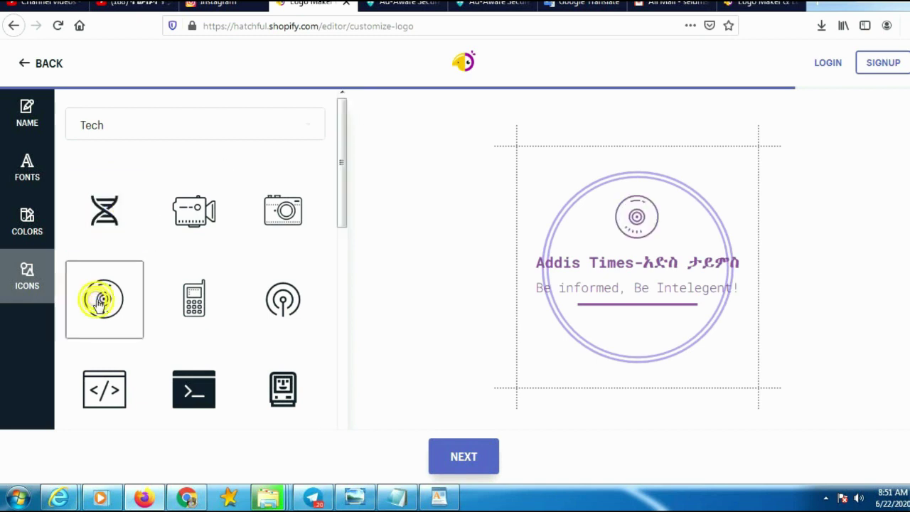
click(291, 302)
click(283, 213)
click(190, 295)
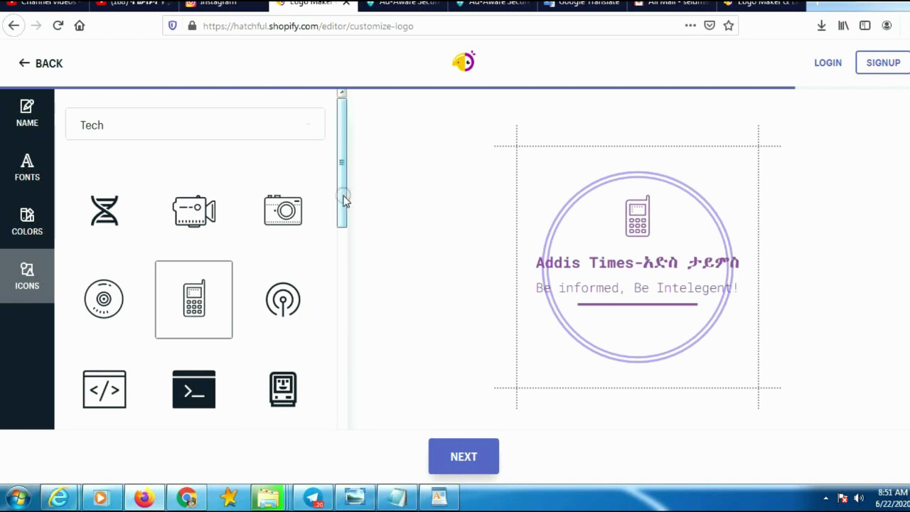
drag(343, 197, 348, 218)
click(271, 244)
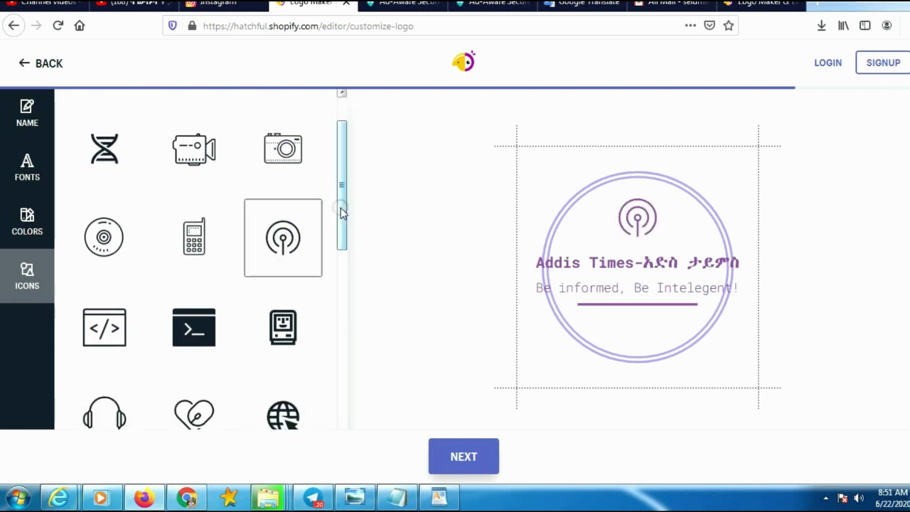
mouse_move(341, 212)
mouse_down()
mouse_move(350, 268)
mouse_move(325, 270)
mouse_up()
click(284, 223)
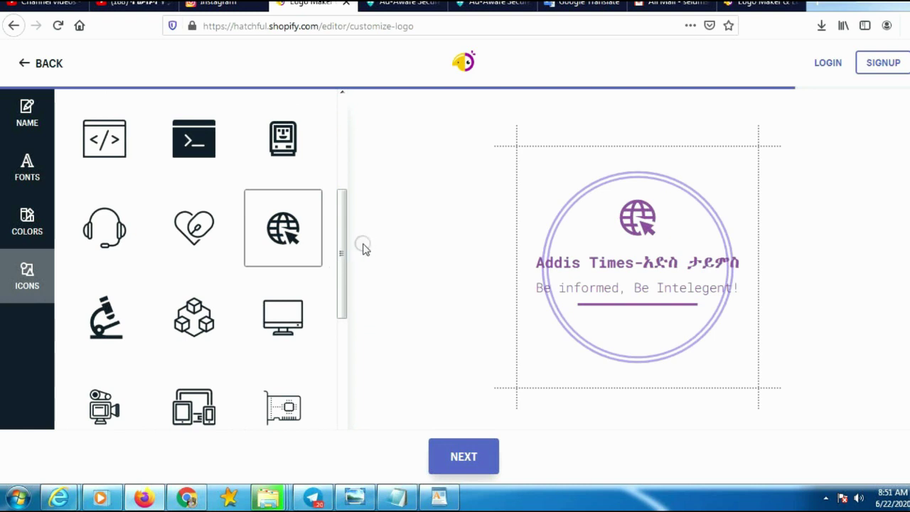
scroll(341, 235, up, 2)
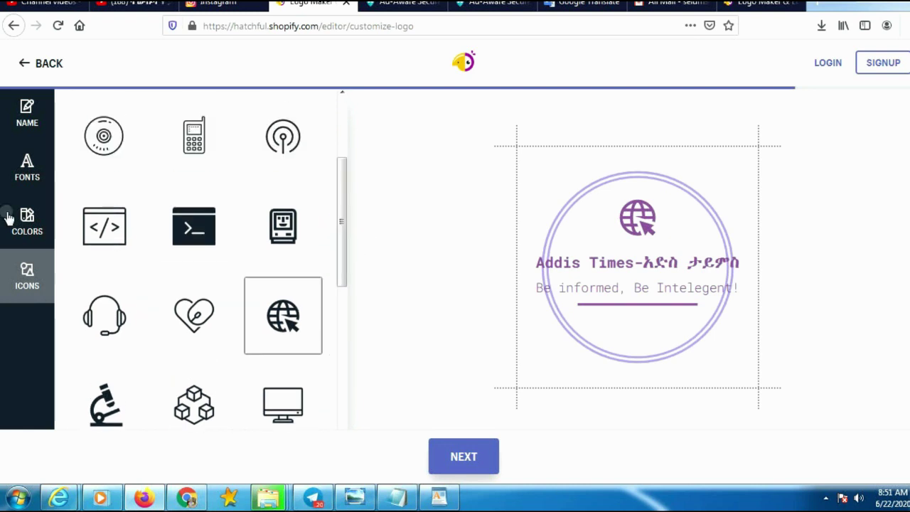
Try four font pairings from the lower part of the Fonts list.
click(34, 176)
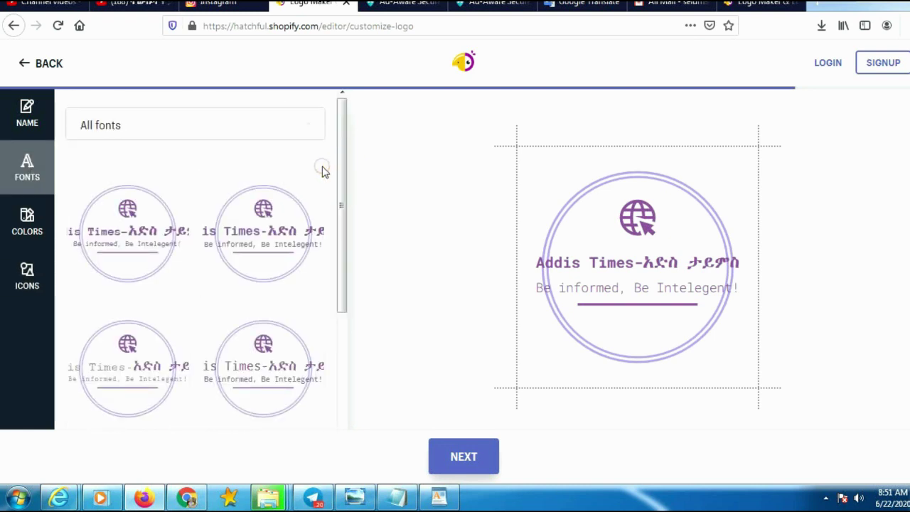
drag(341, 160, 350, 362)
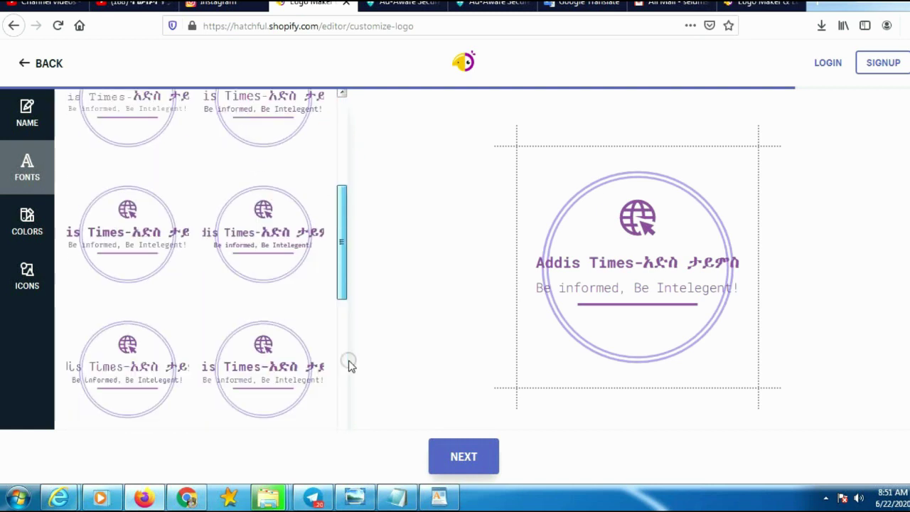
click(289, 391)
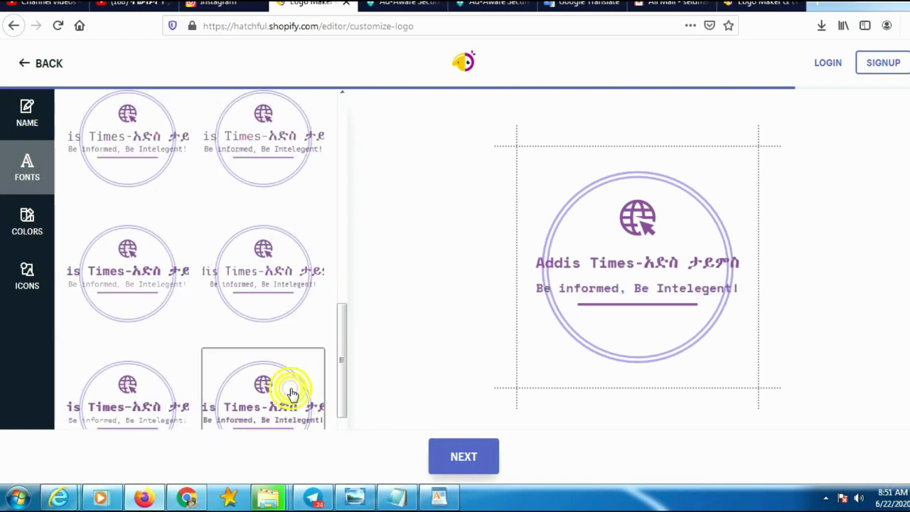
click(280, 285)
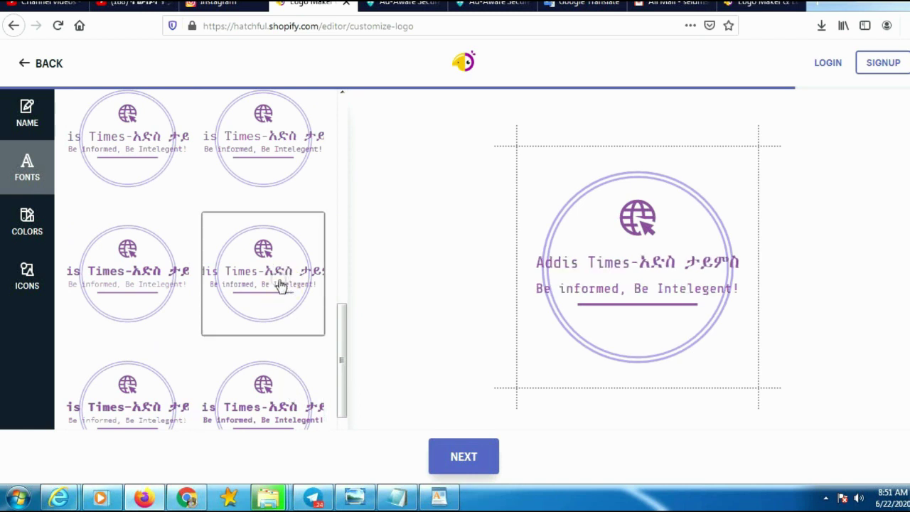
click(127, 260)
click(122, 398)
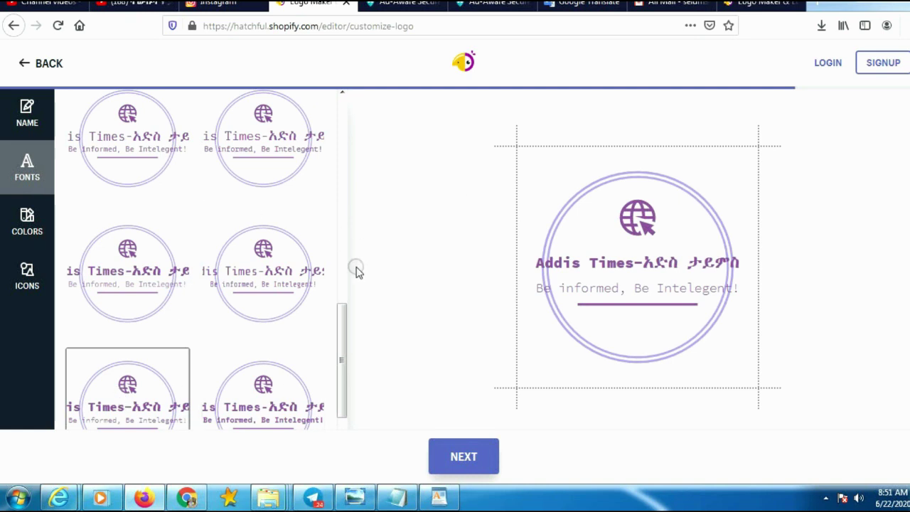
Try the top pairings and apply the bold monospace pairing with a lighter slogan.
drag(341, 320, 340, 190)
click(139, 159)
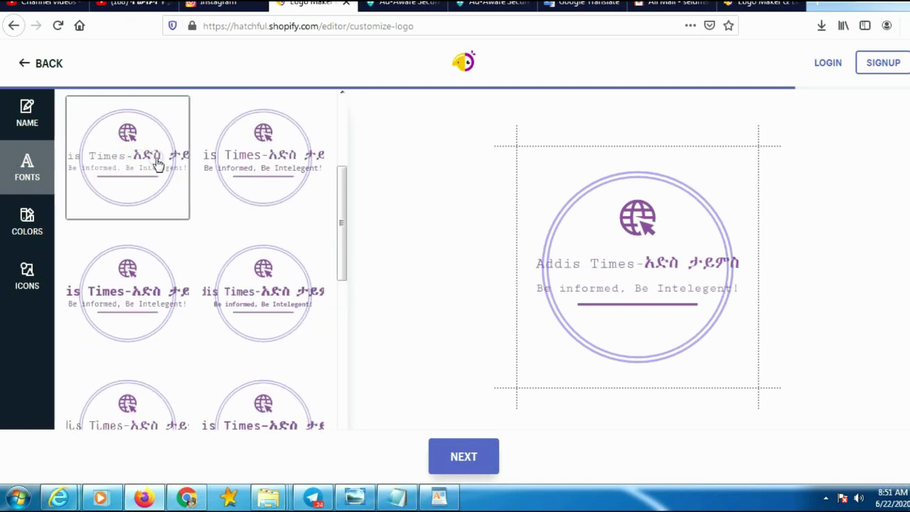
click(290, 155)
click(280, 288)
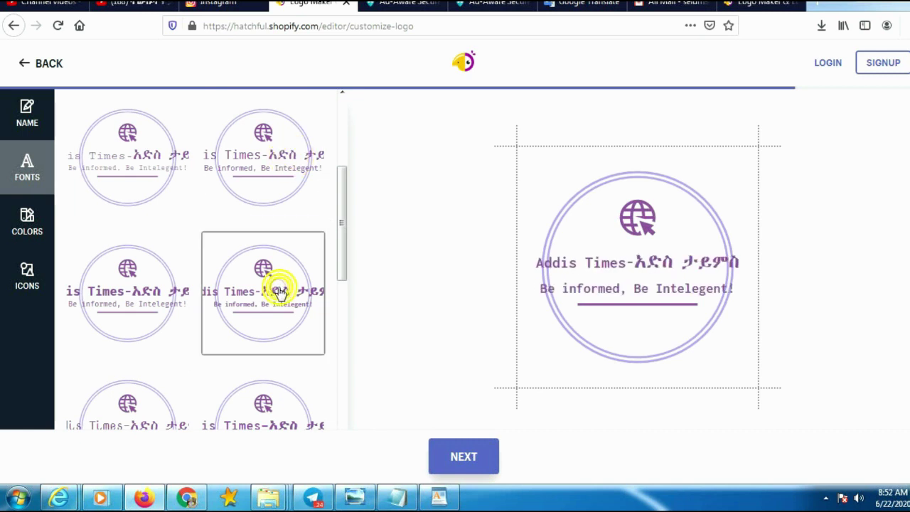
click(164, 291)
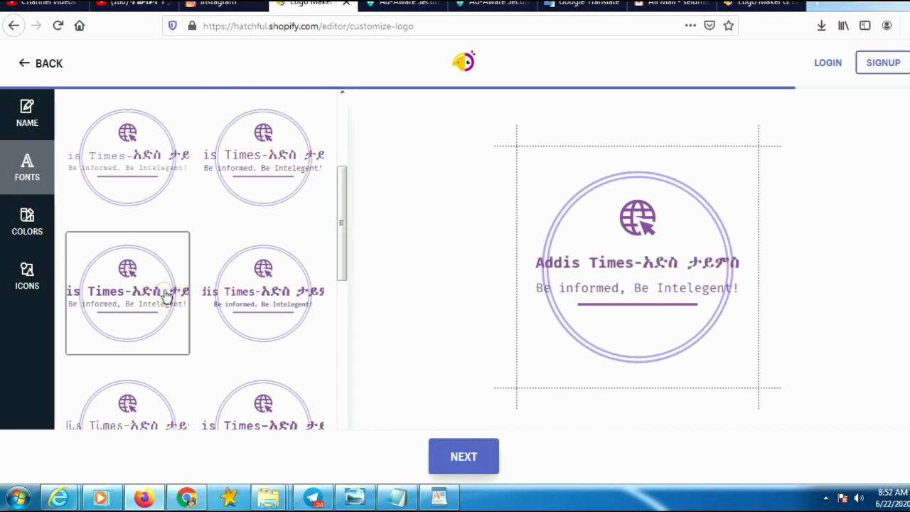
click(26, 270)
click(27, 111)
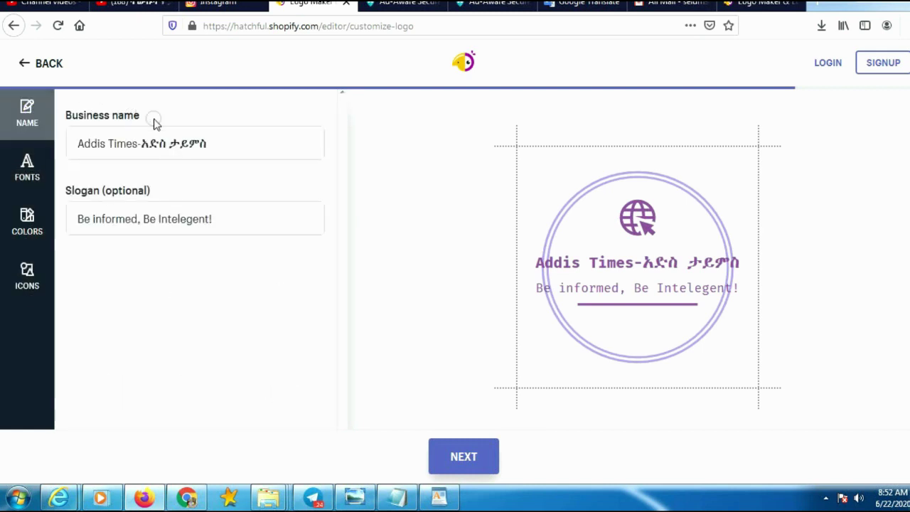
Delete 'Addis Times-' so the business name reads only 'አድስ ታይምስ'.
drag(215, 142, 141, 145)
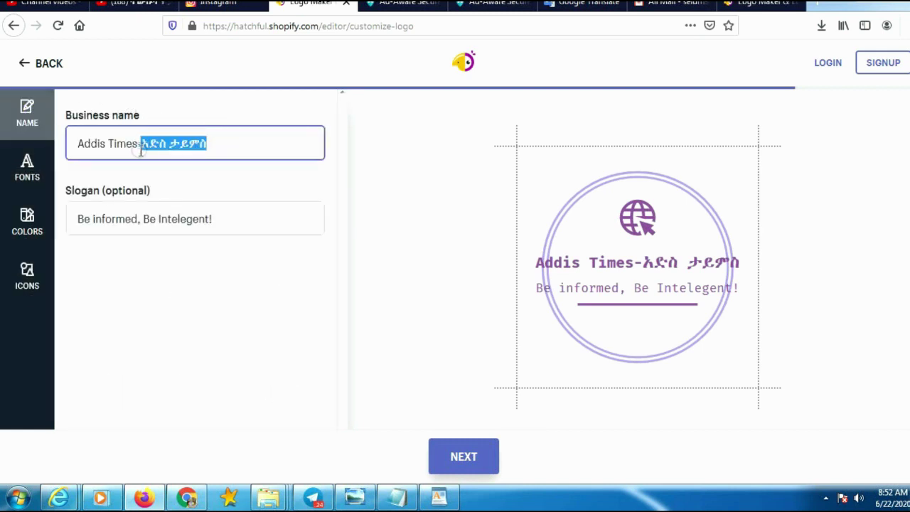
click(141, 145)
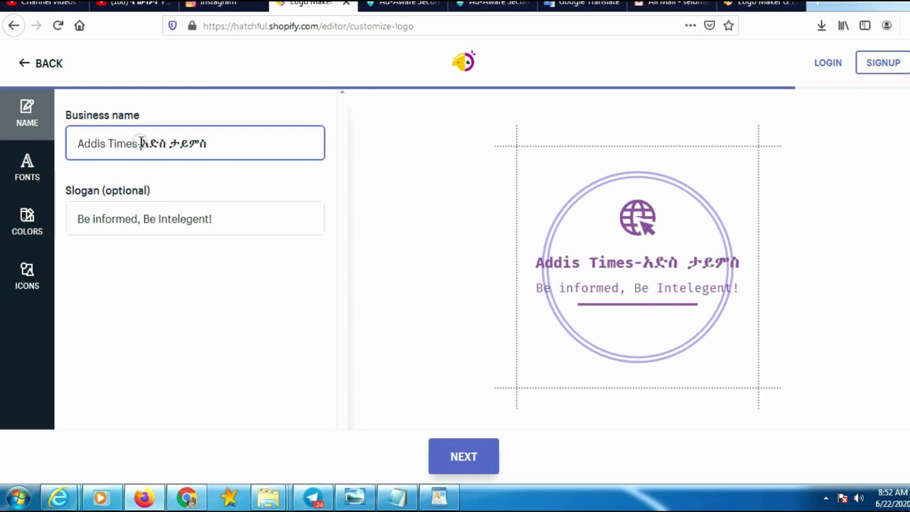
key(BackSpace)
key(BackSpace)
key(BackSpace)
key(BackSpace)
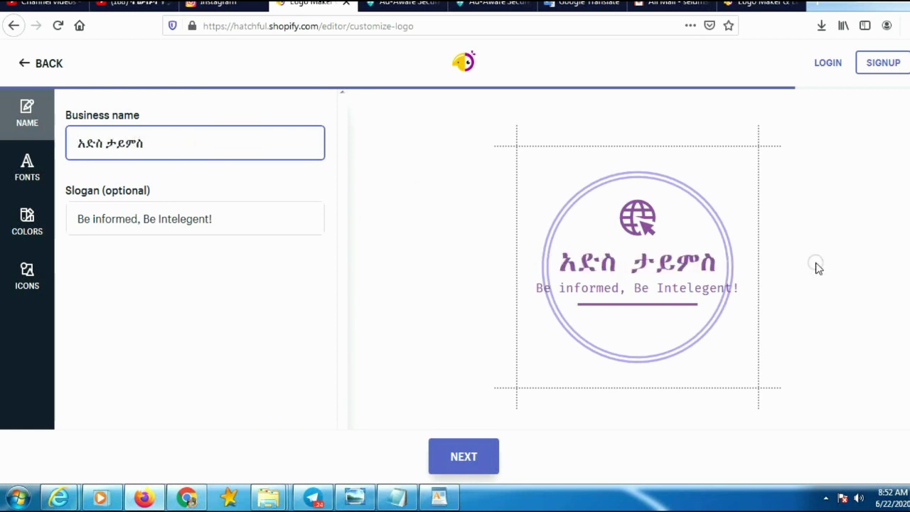
click(661, 307)
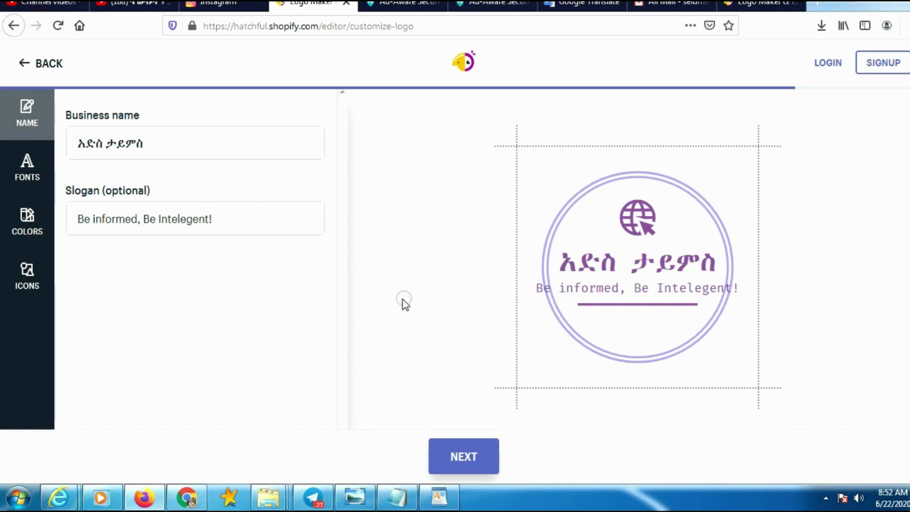
Go on to the logo download page and start downloading the finished purple logo.
click(469, 444)
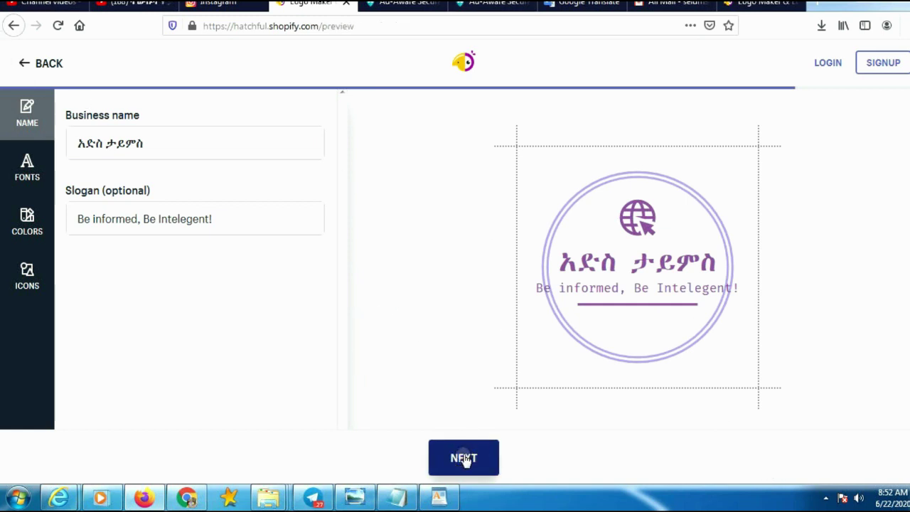
scroll(455, 285, down, 2)
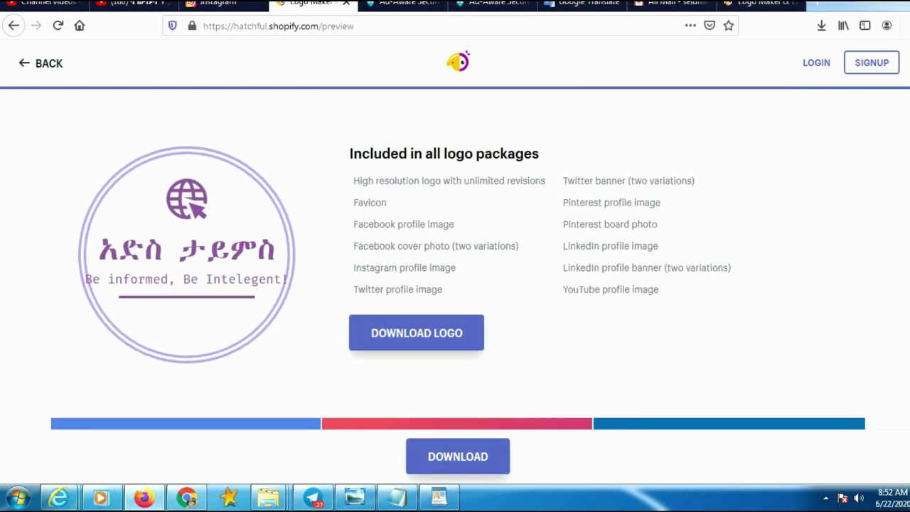
scroll(455, 284, down, 1)
scroll(455, 285, down, 1)
scroll(455, 285, up, 1)
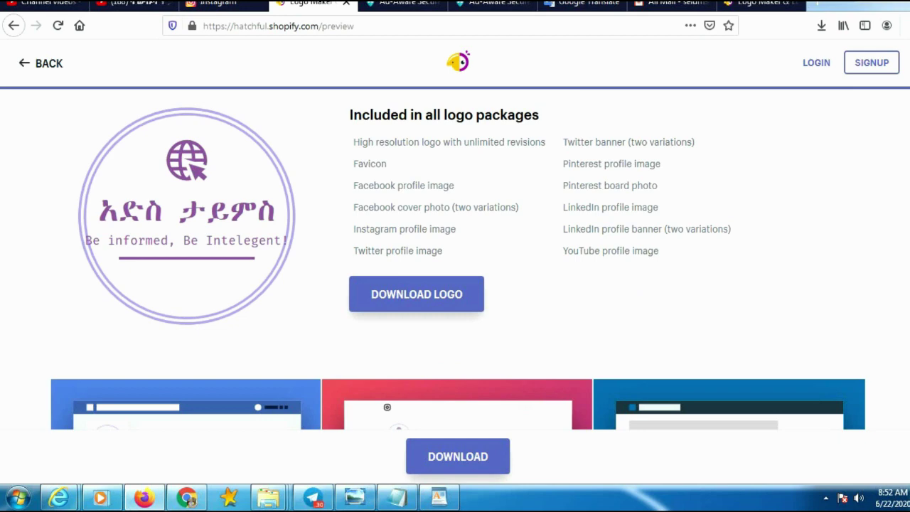
click(440, 296)
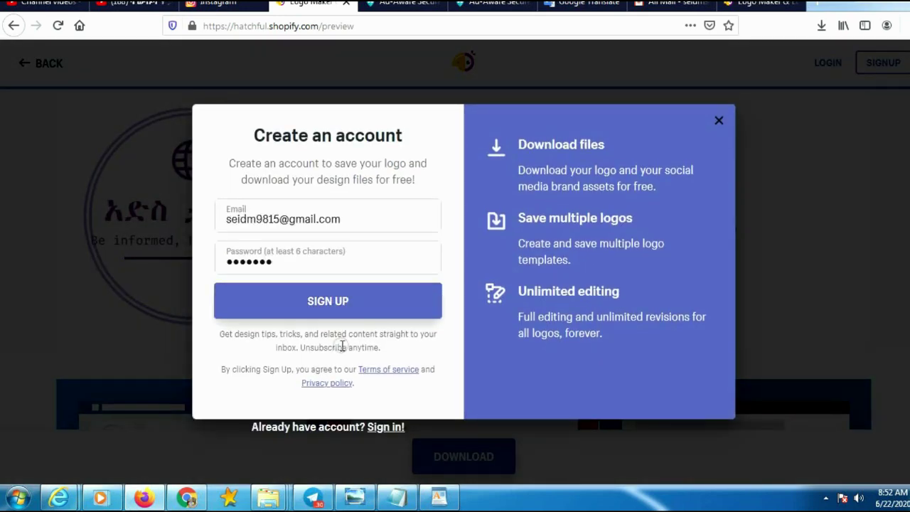
Log in to the existing account, replacing the autofilled password with the account password.
click(705, 153)
click(719, 122)
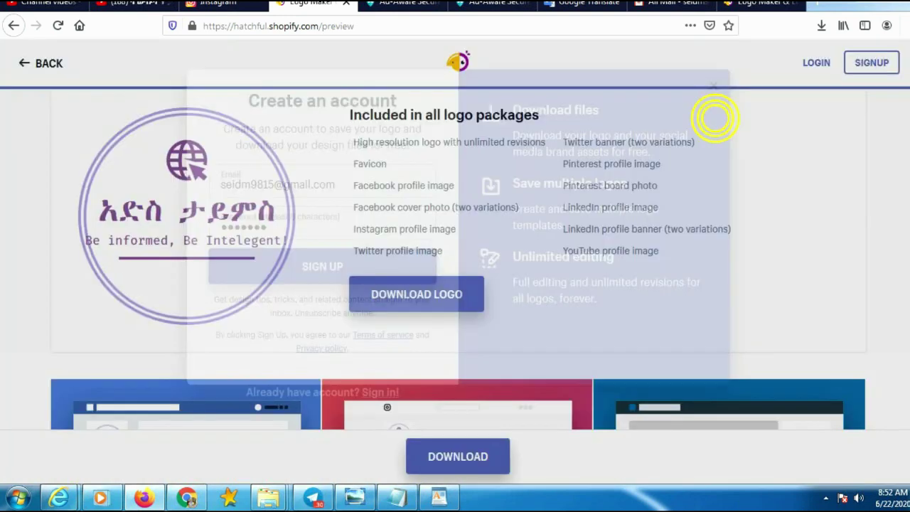
click(826, 62)
drag(383, 296, 439, 290)
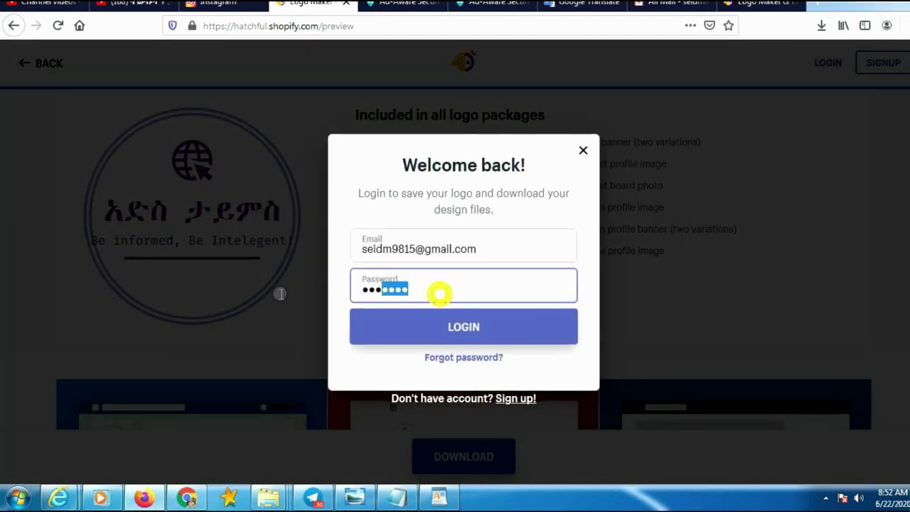
key(ctrl+a)
key(BackSpace)
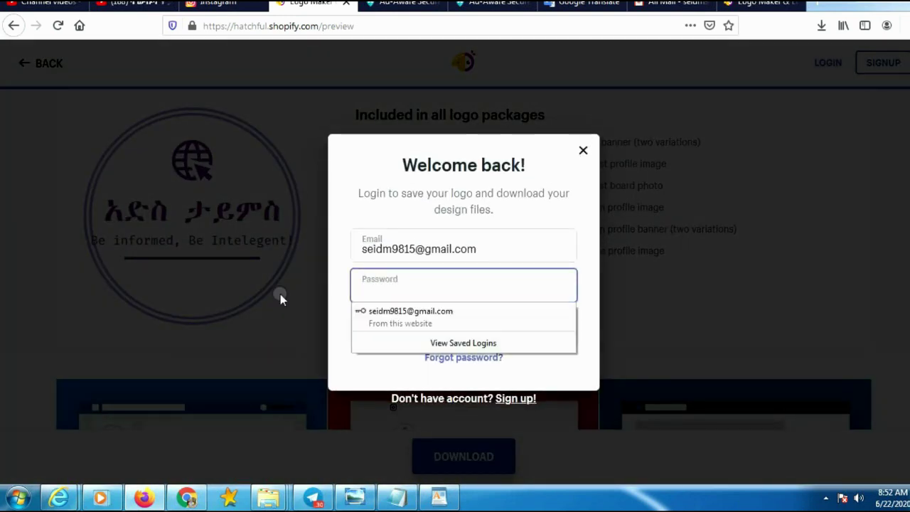
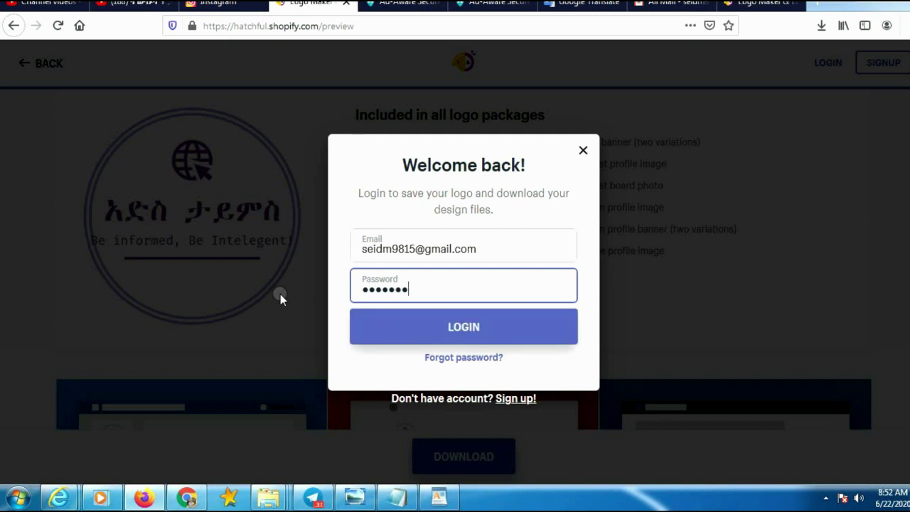
key(Return)
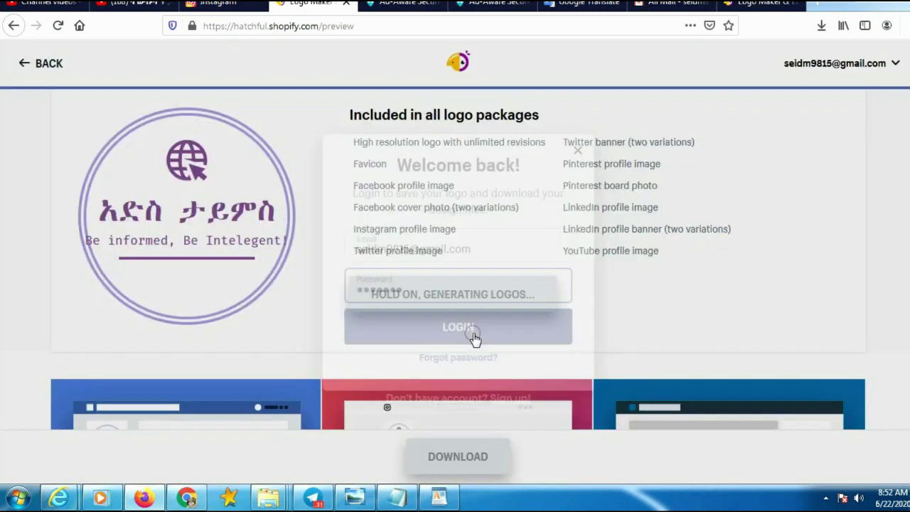
Request the purple circular logo's files, check the 'All done!' e-mail confirmation, then switch to Gmail.
scroll(600, 309, down, 2)
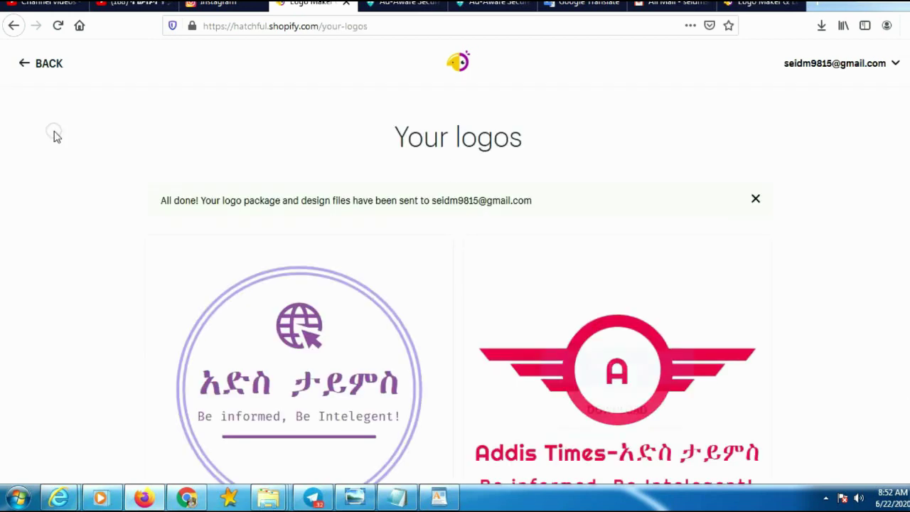
scroll(870, 189, down, 4)
scroll(903, 299, down, 5)
scroll(904, 299, up, 4)
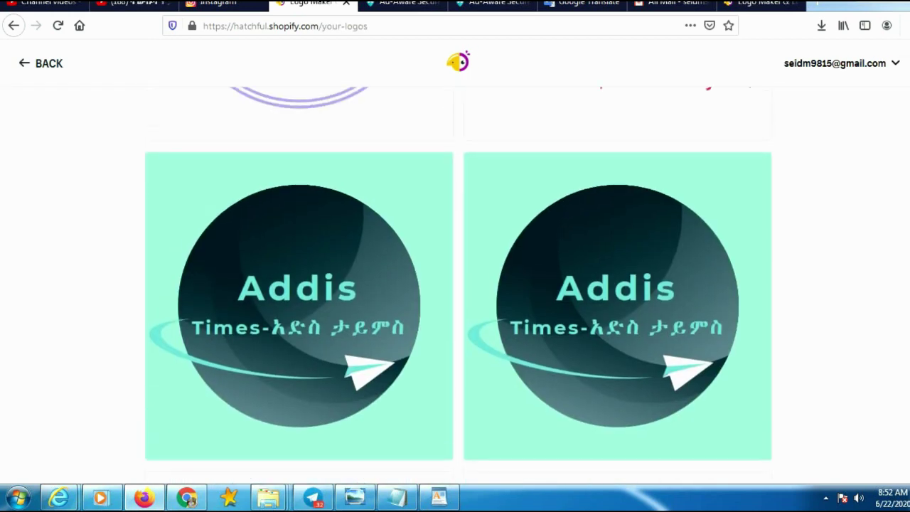
scroll(904, 298, up, 3)
mouse_move(299, 249)
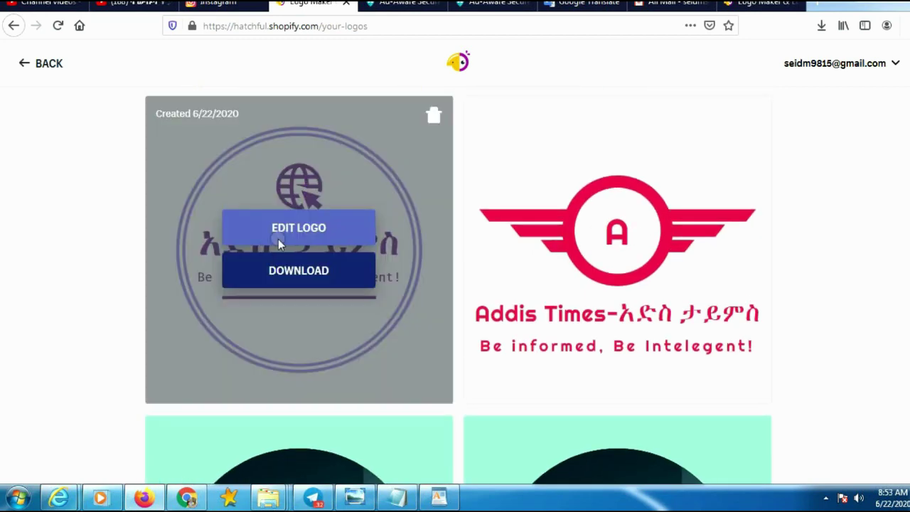
click(299, 268)
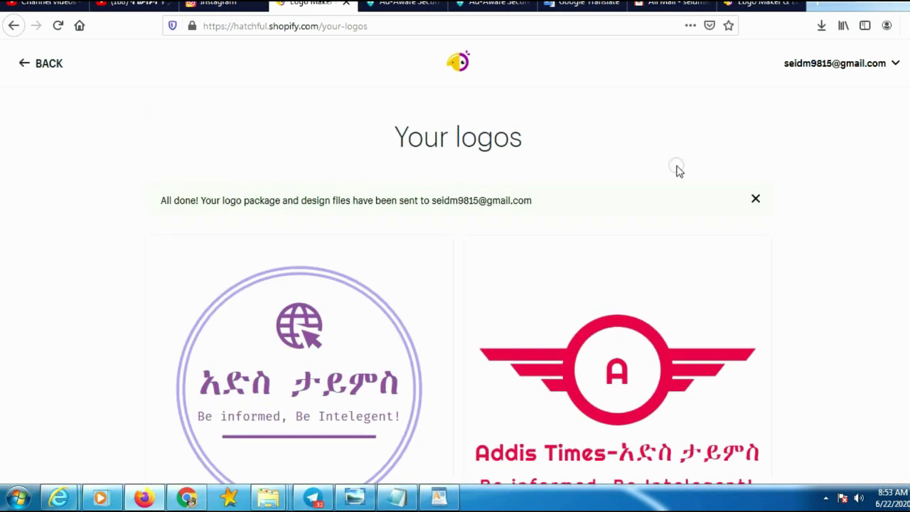
drag(163, 205, 578, 203)
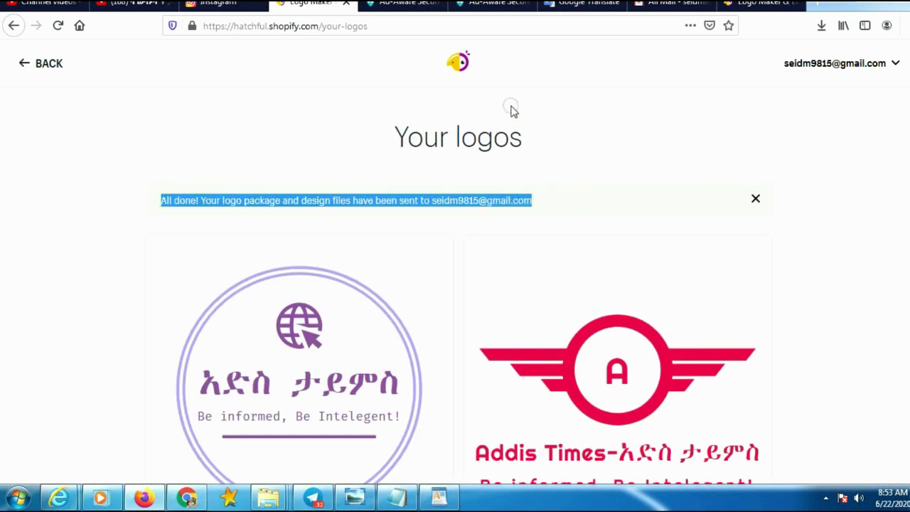
key(ctrl+Tab)
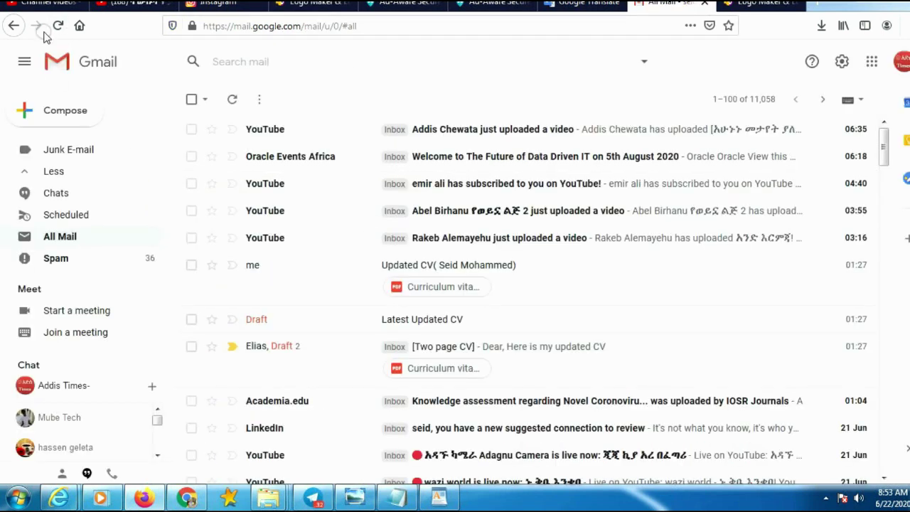
click(58, 26)
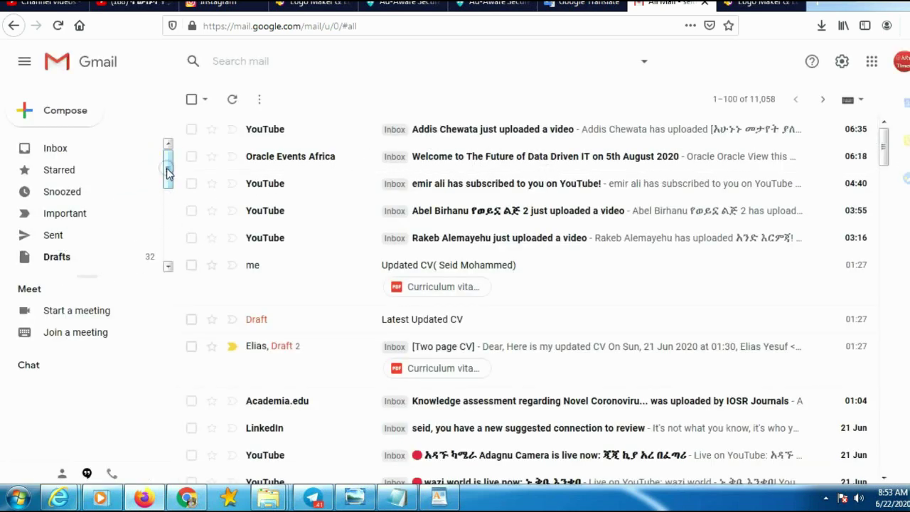
drag(168, 173, 165, 258)
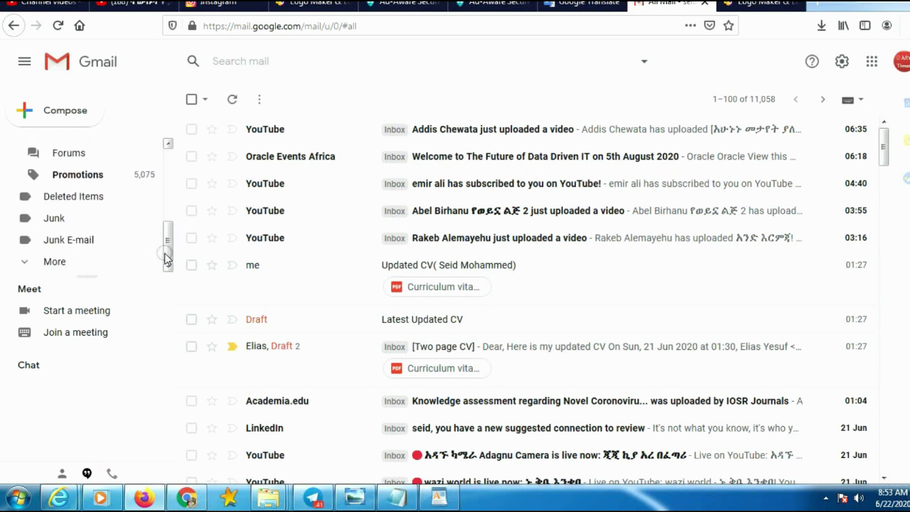
click(75, 258)
drag(164, 205, 168, 236)
click(71, 220)
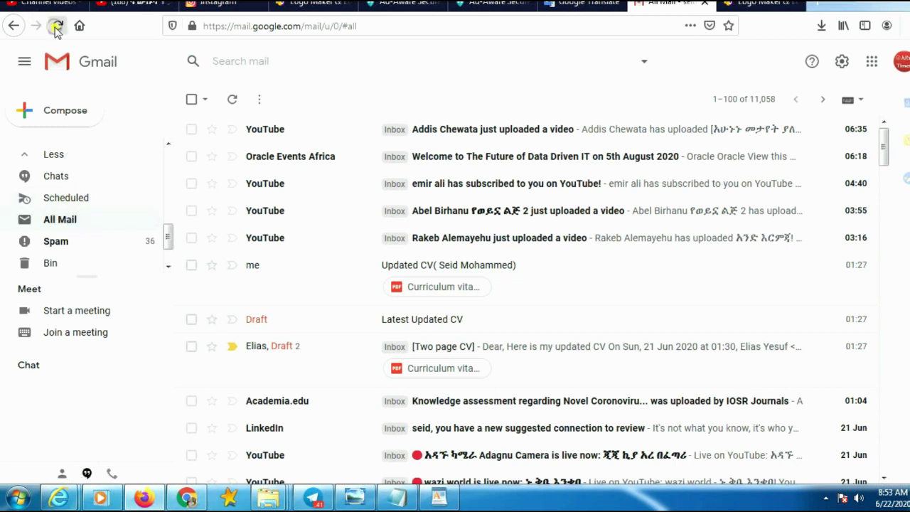
click(107, 197)
Request the purple circular logo package again from Your logos and close the extra Logo Maker tab.
click(754, 4)
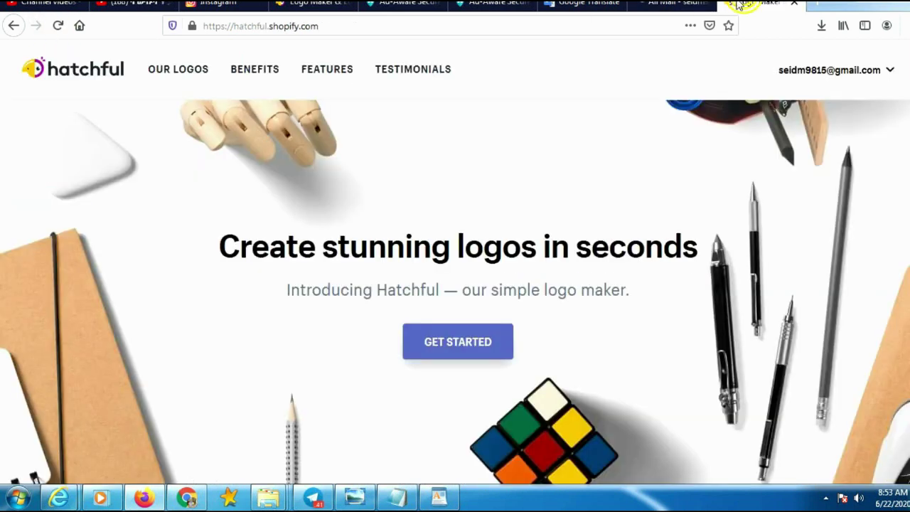
click(300, 4)
click(310, 411)
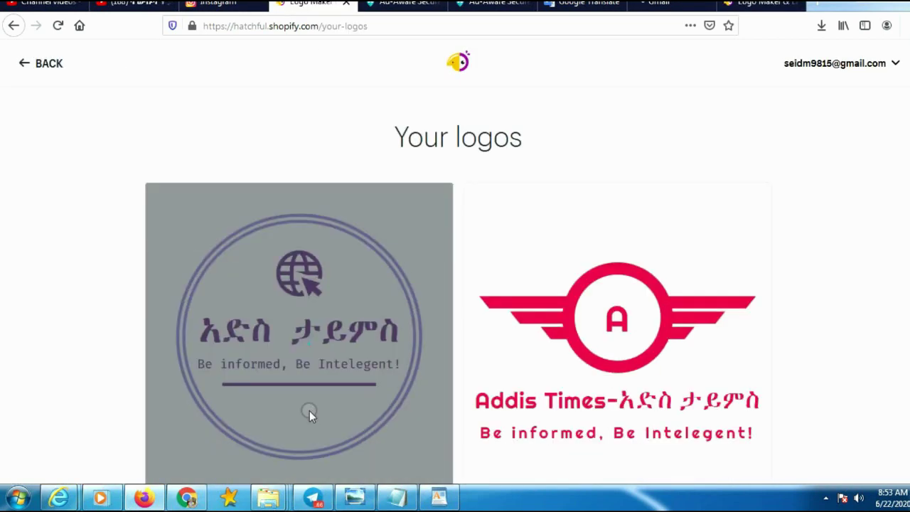
scroll(647, 183, down, 5)
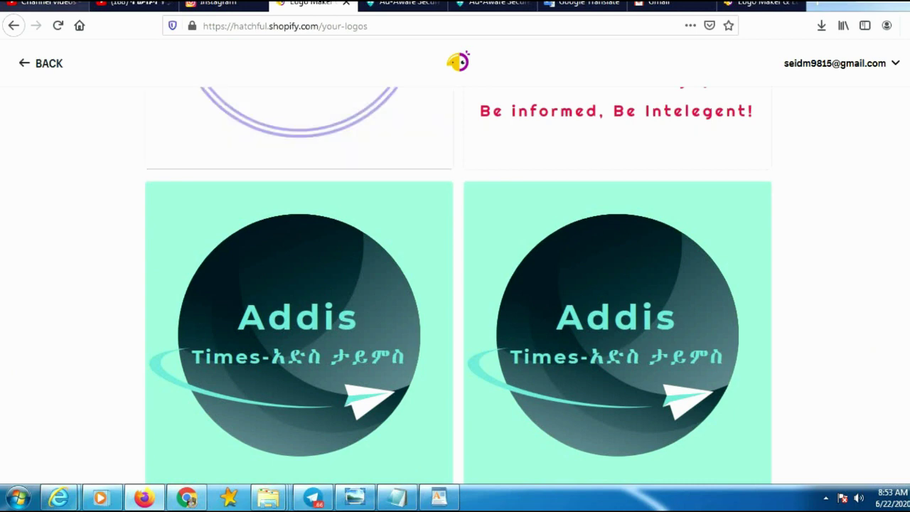
scroll(807, 126, up, 4)
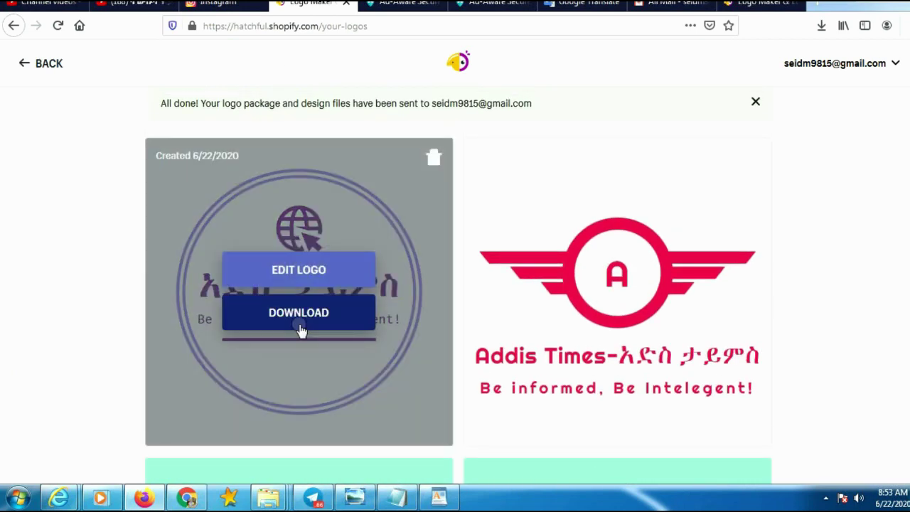
click(294, 315)
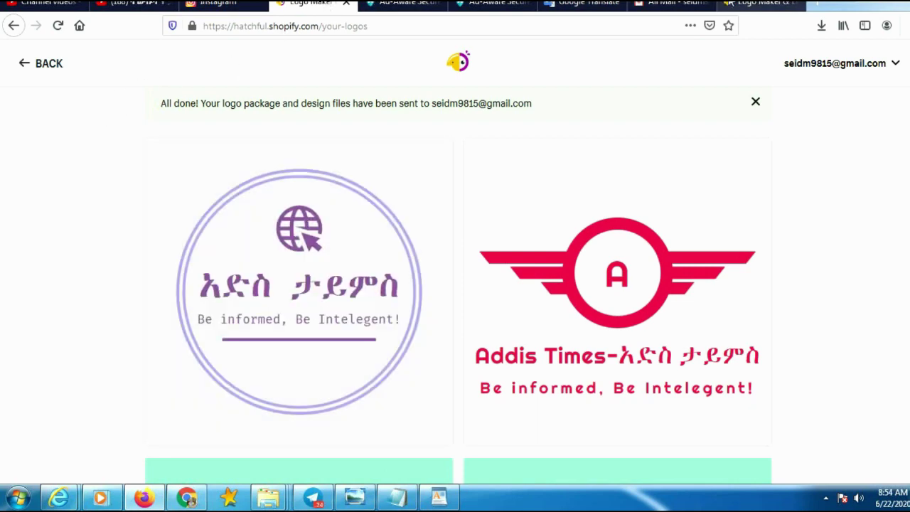
click(743, 4)
click(795, 7)
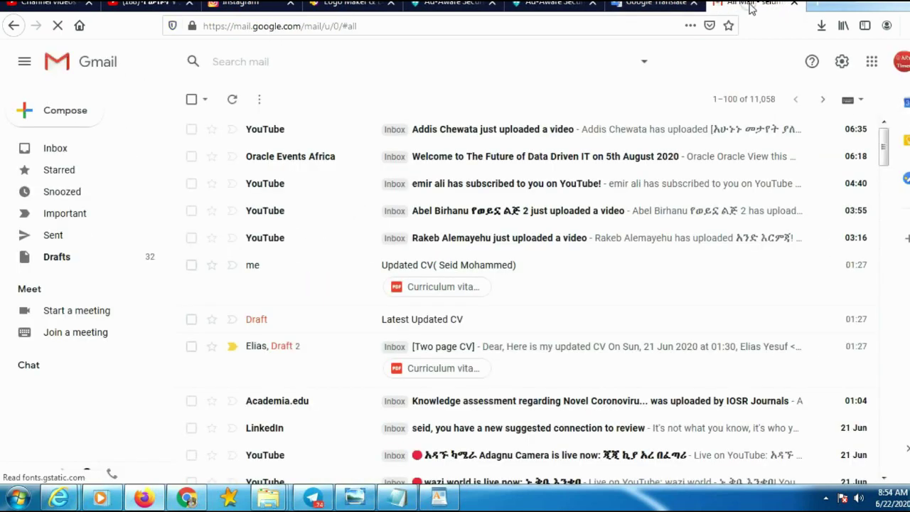
Close the duplicate tab and find the new Hatchful by Shopify message in Gmail's All Mail.
click(752, 4)
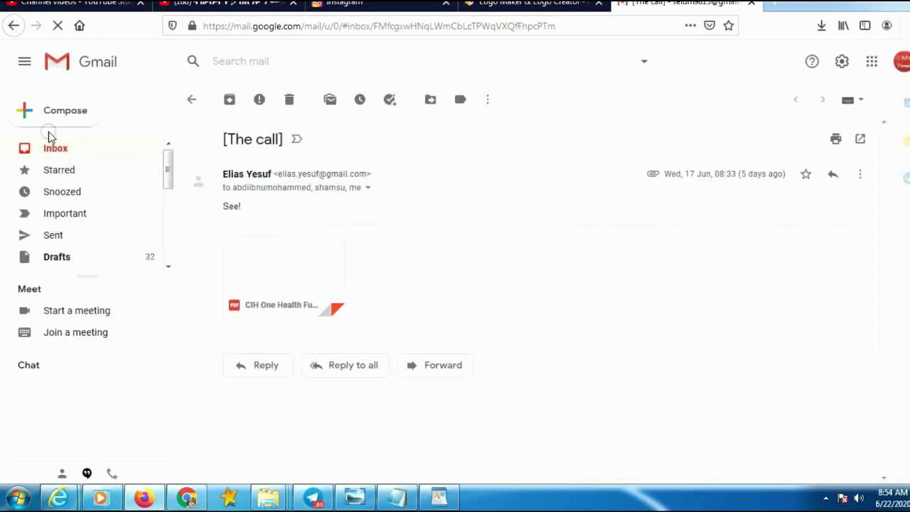
click(167, 174)
scroll(168, 202, down, 3)
scroll(150, 261, down, 2)
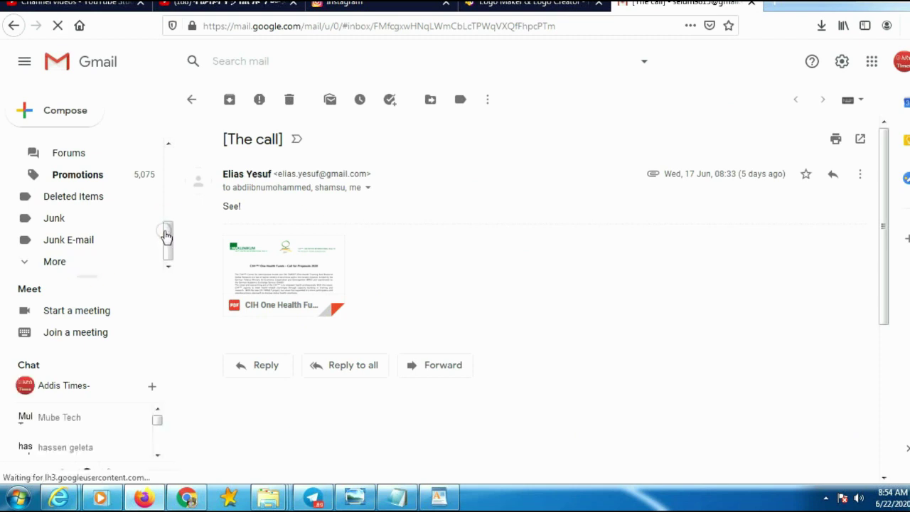
click(91, 261)
click(72, 176)
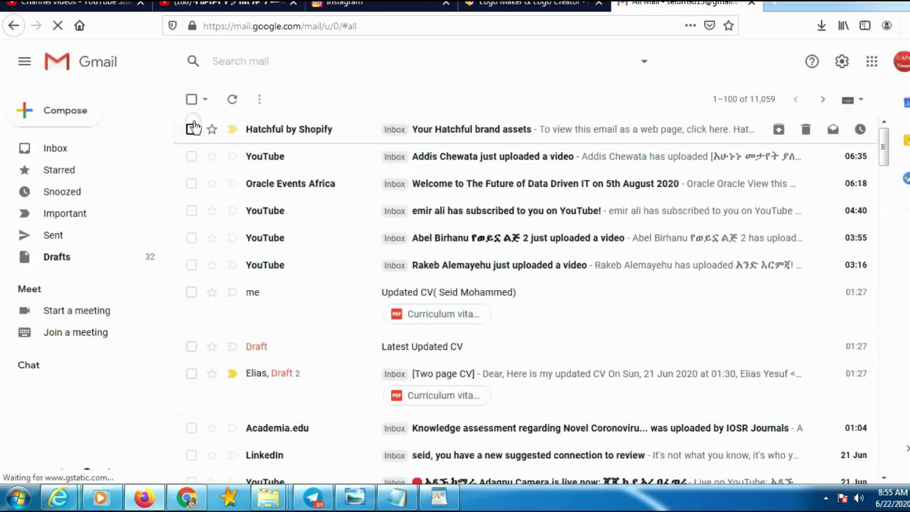
click(193, 129)
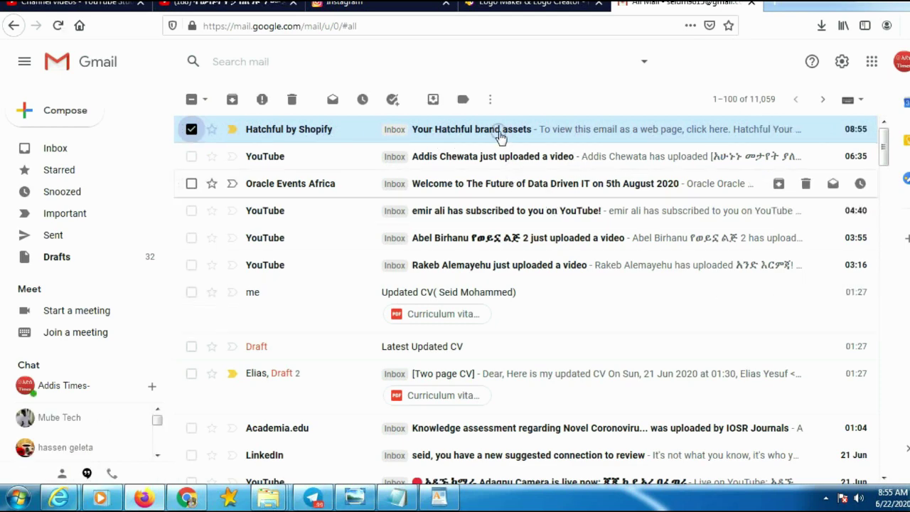
Open the 'Your Hatchful brand assets' e-mail and download HatchfulExport-All.zip.
click(533, 4)
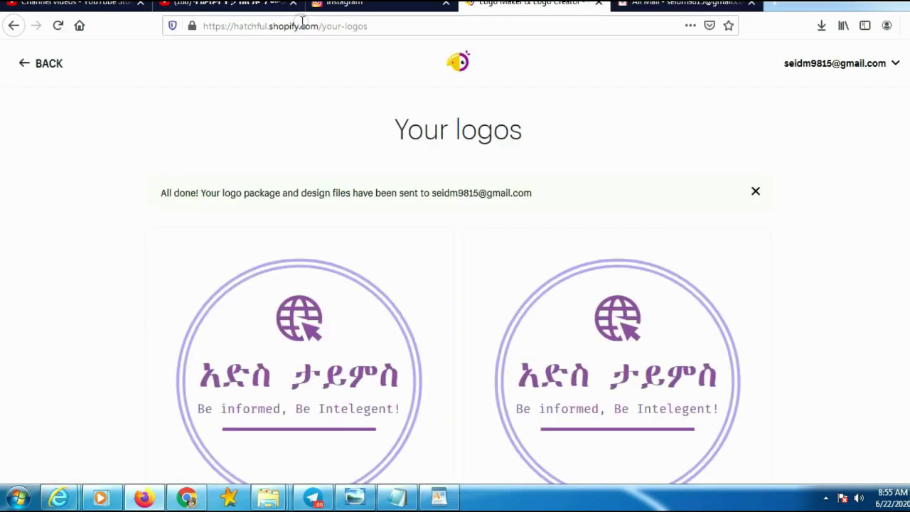
click(378, 26)
click(684, 4)
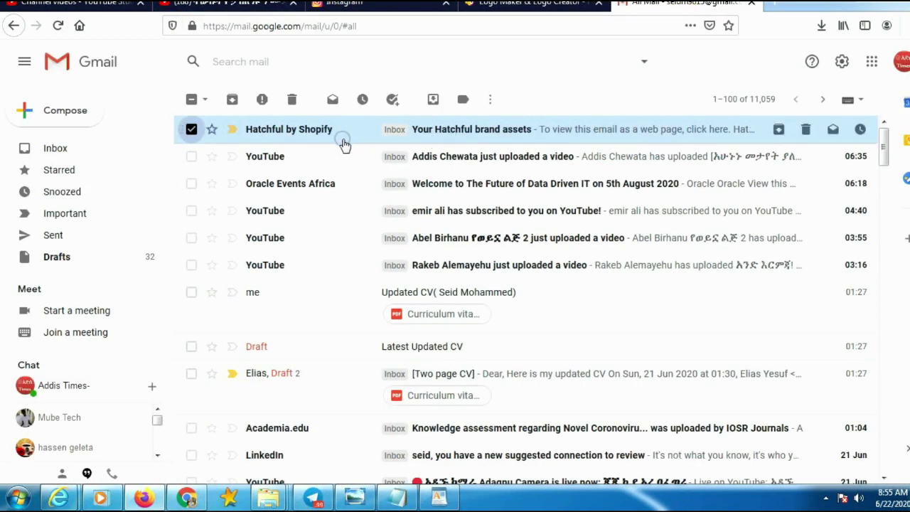
click(439, 138)
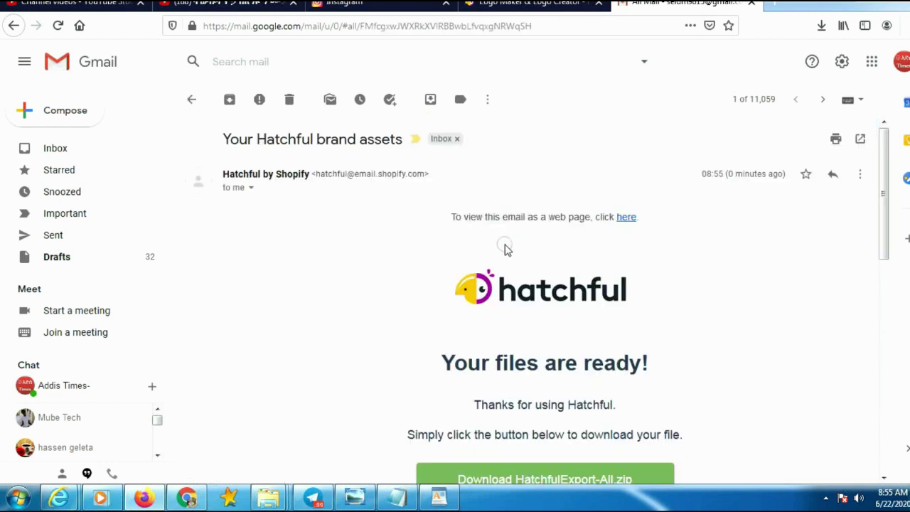
scroll(886, 192, down, 3)
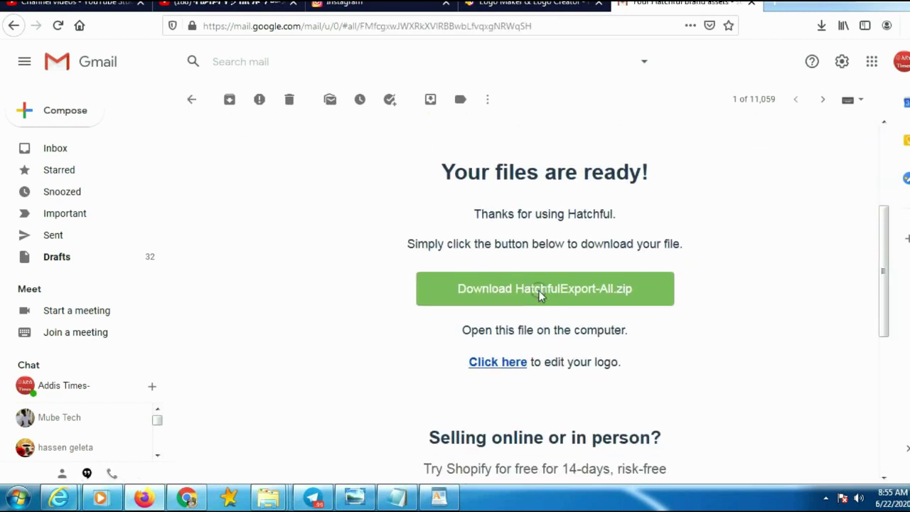
click(530, 288)
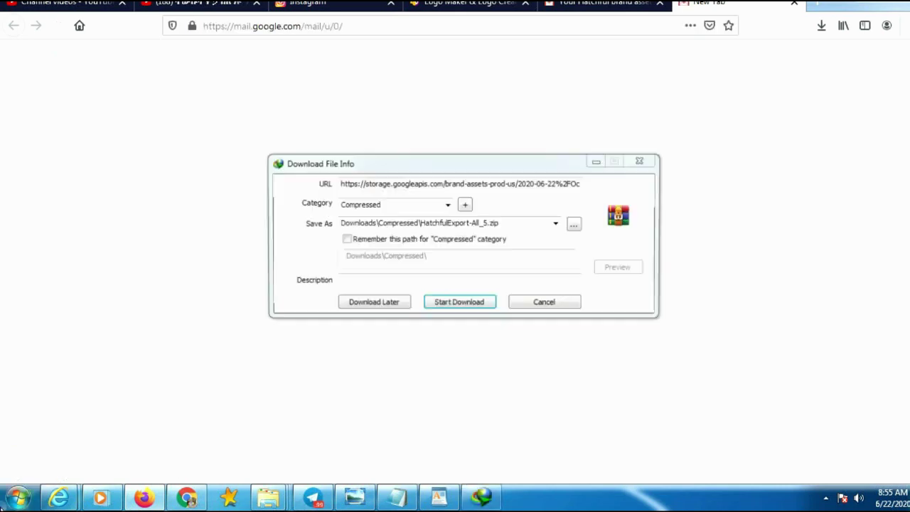
Download HatchfulExport-All_5.zip and open the Compressed folder holding it.
click(443, 306)
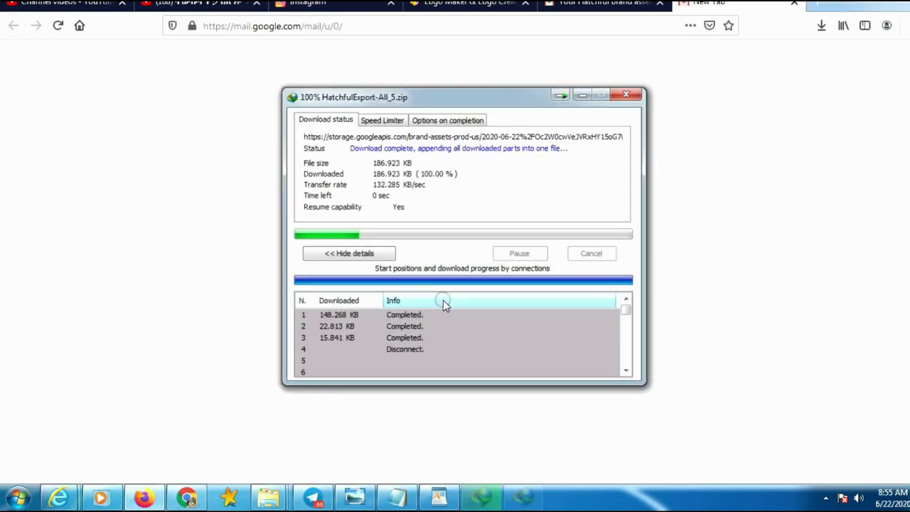
click(475, 285)
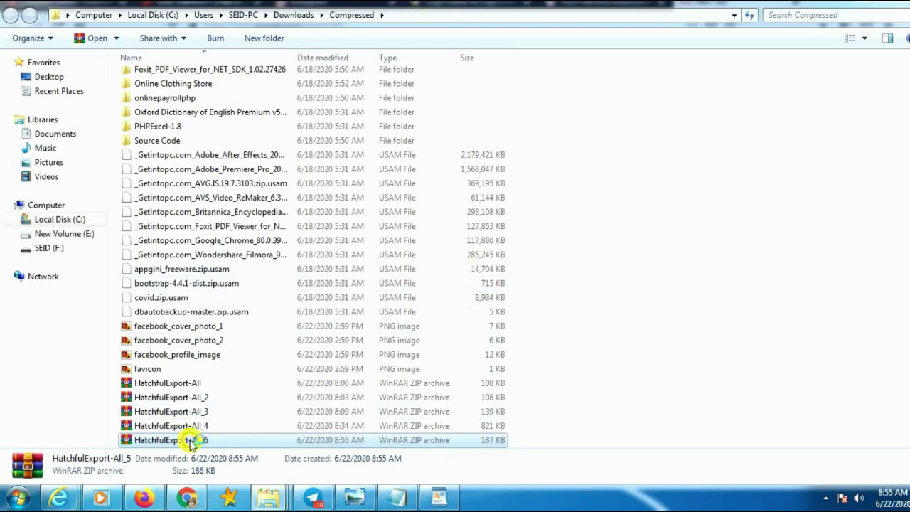
Open the HatchfulExport-All_5 archive and preview both facebook images, enlarging the first one.
double_click(191, 442)
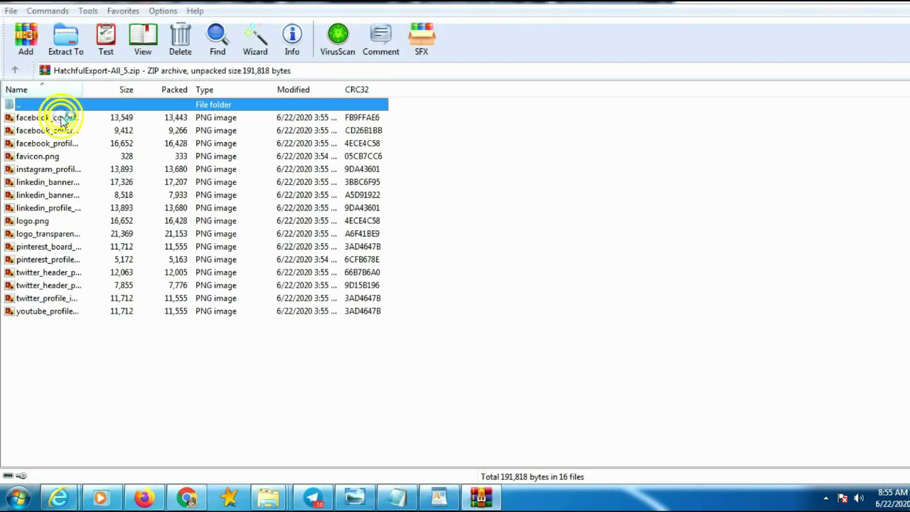
double_click(62, 119)
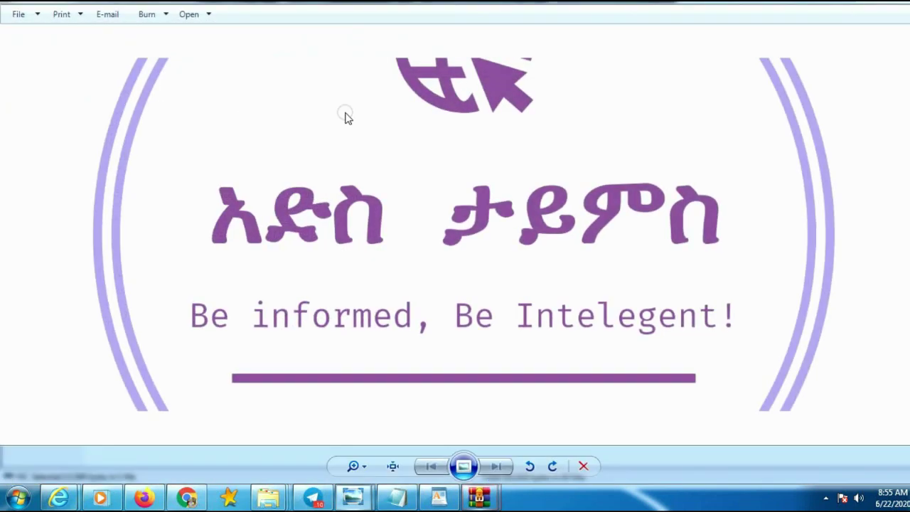
click(370, 475)
drag(367, 463, 375, 466)
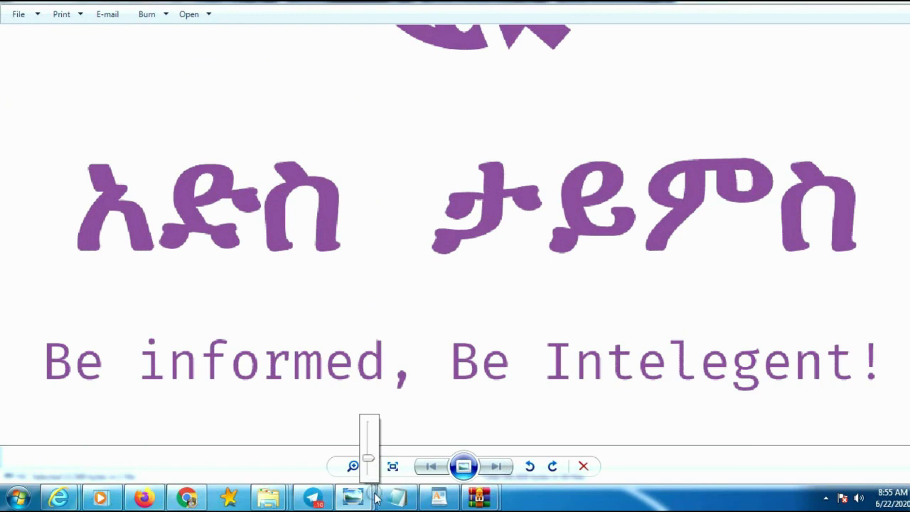
click(902, 6)
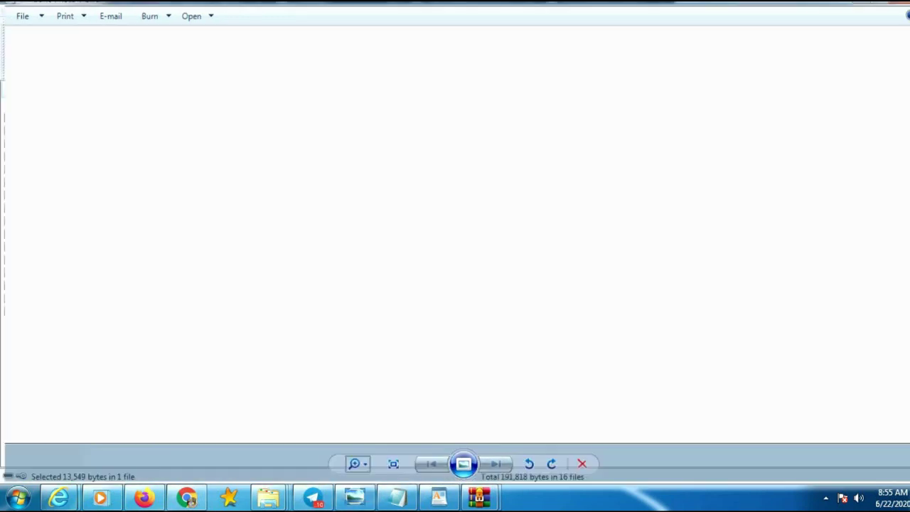
double_click(71, 131)
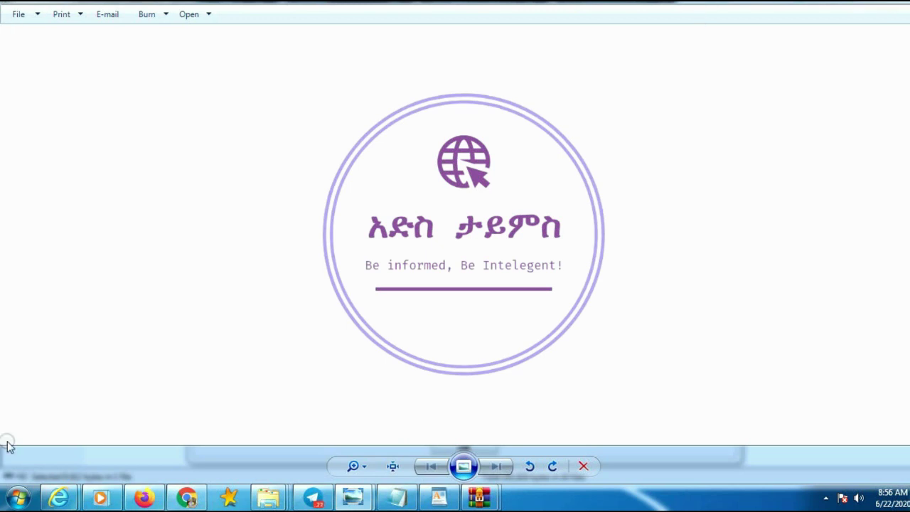
key(alt+F4)
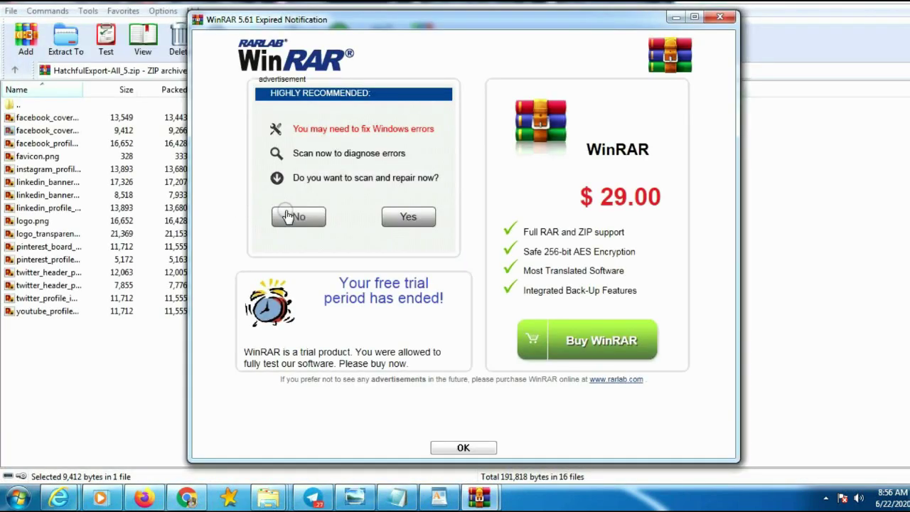
key(Escape)
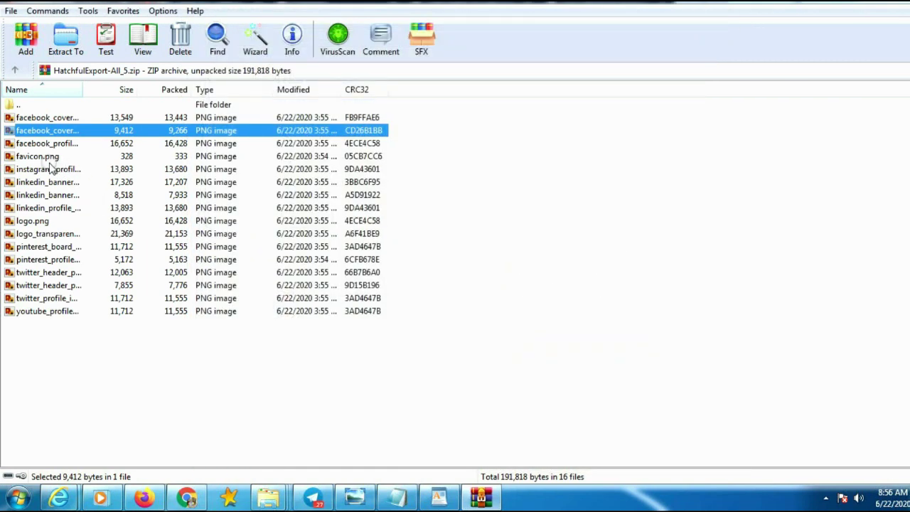
Preview the favicon, instagram profile, linkedin banner and next logo image from the archive.
double_click(40, 157)
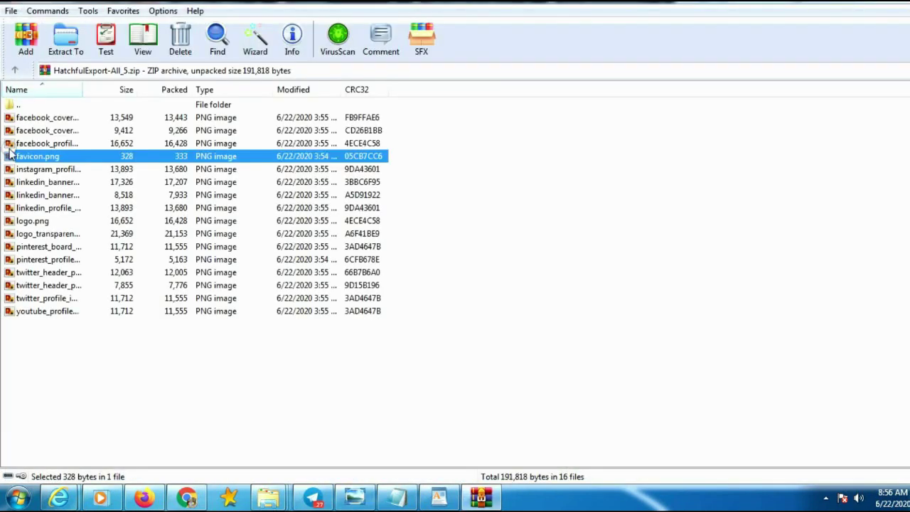
double_click(36, 170)
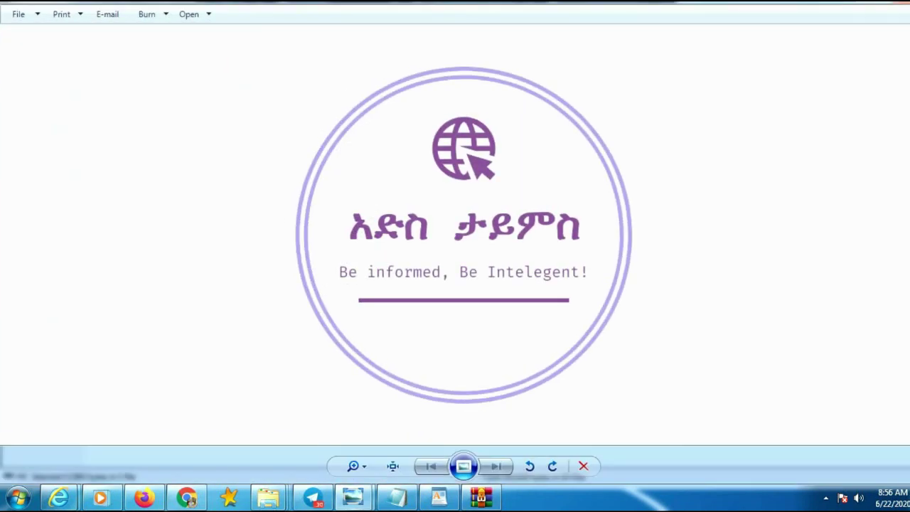
key(alt+F4)
double_click(49, 182)
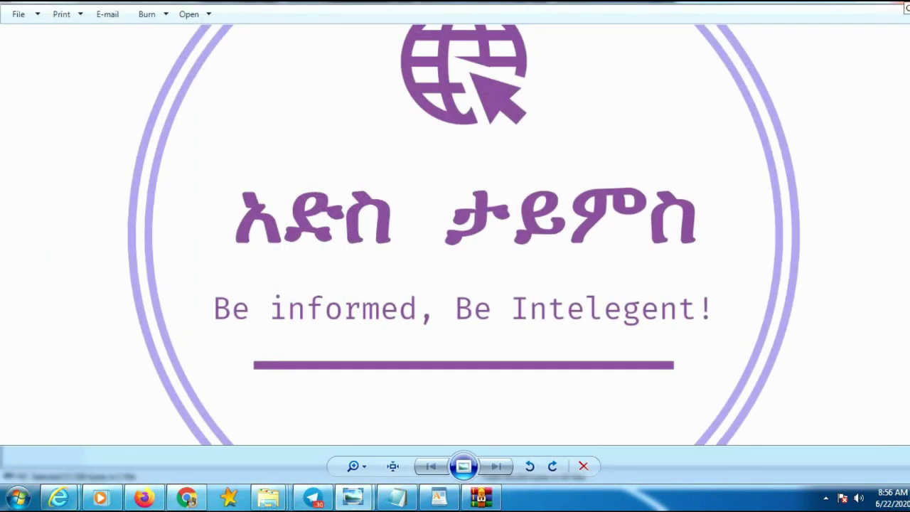
key(alt+F4)
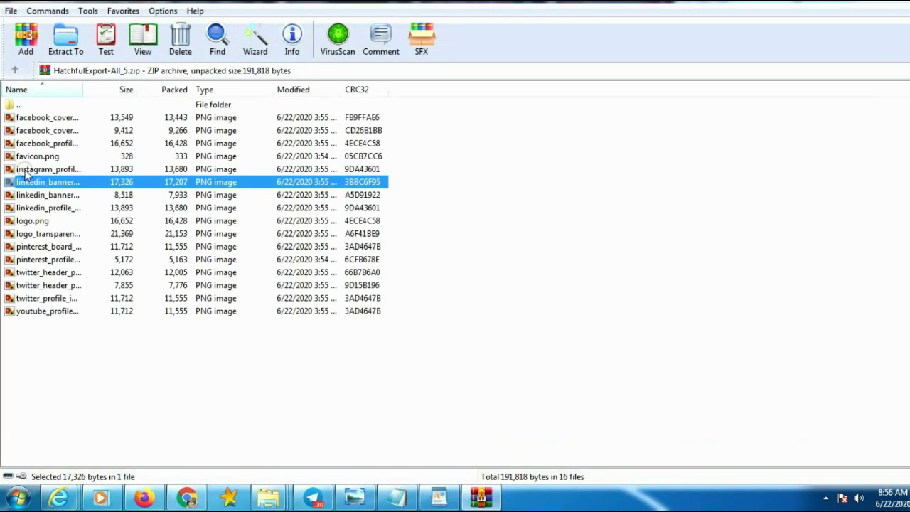
double_click(33, 193)
key(alt+F4)
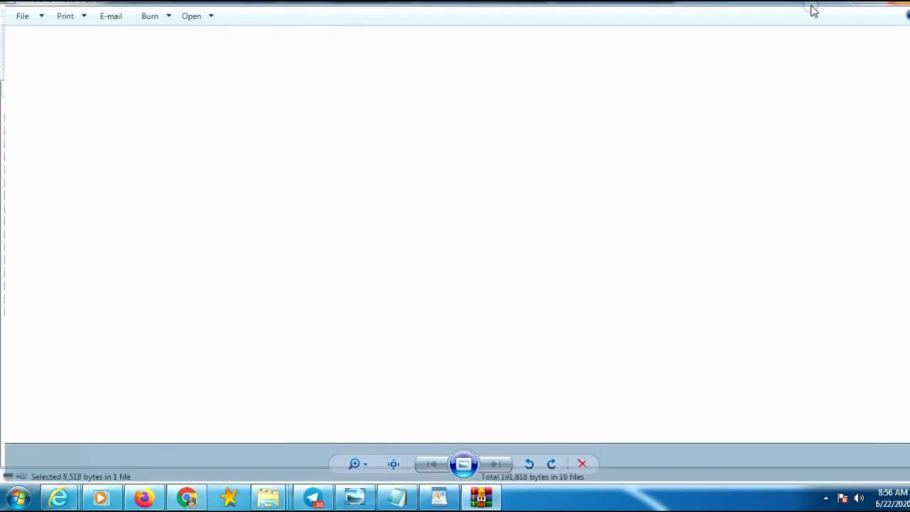
Preview the remaining logo images and both twitter headers, then close the WinRAR archive.
double_click(44, 310)
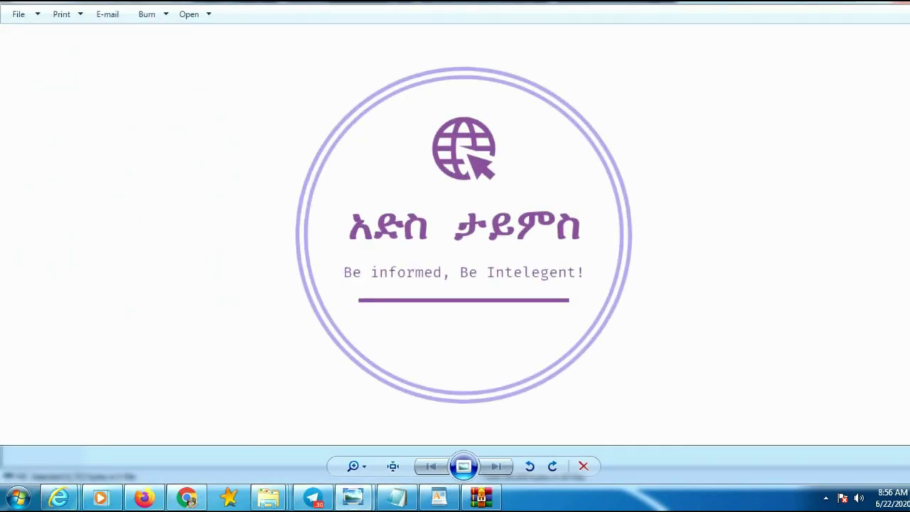
key(alt+F4)
double_click(44, 307)
key(alt+F4)
double_click(44, 285)
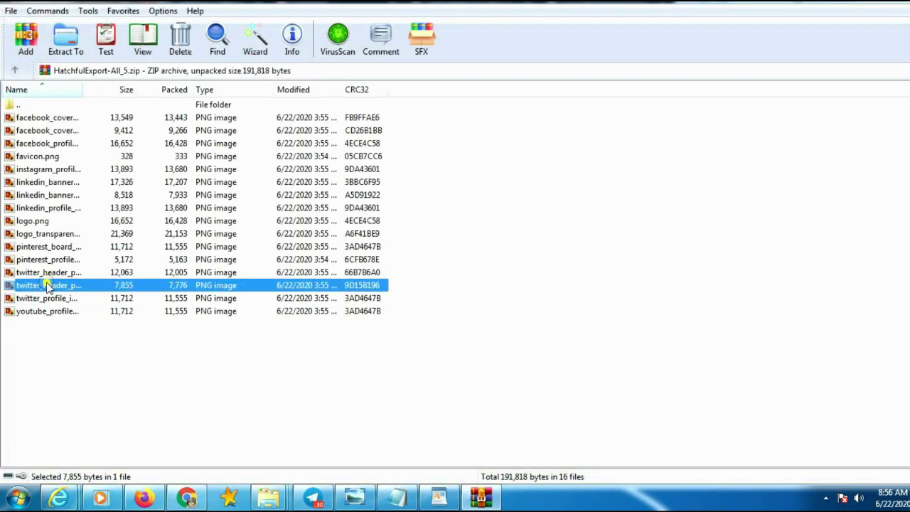
key(alt+F4)
double_click(28, 271)
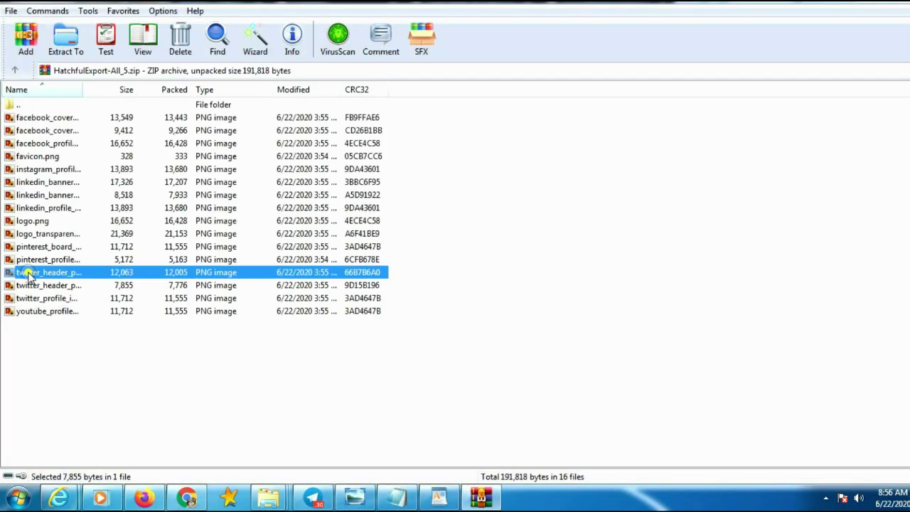
click(886, 3)
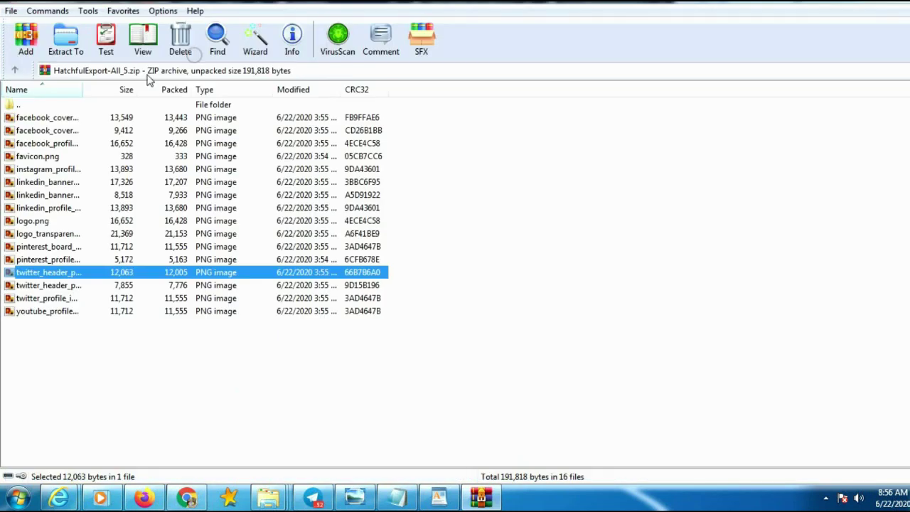
key(alt+F4)
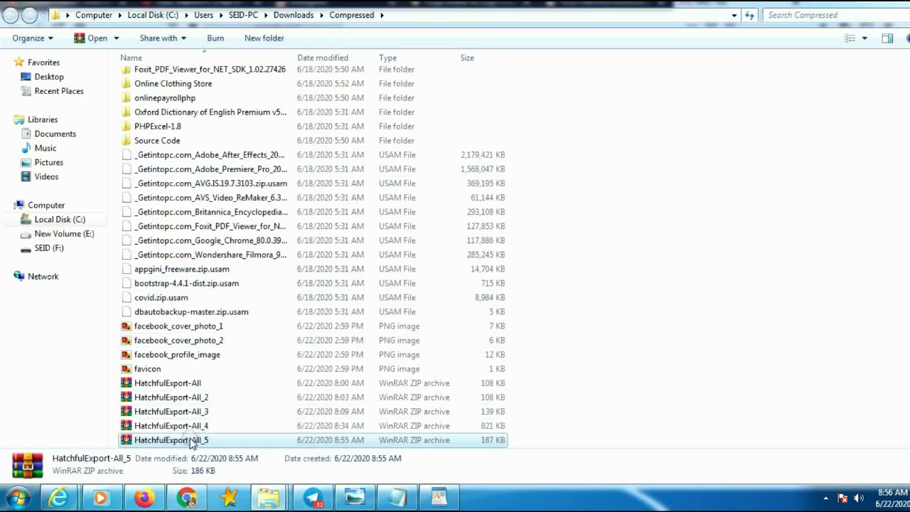
Send HatchfulExport-All_5 to the SEID (F:) drive, then return to Firefox.
right_click(190, 439)
mouse_move(227, 322)
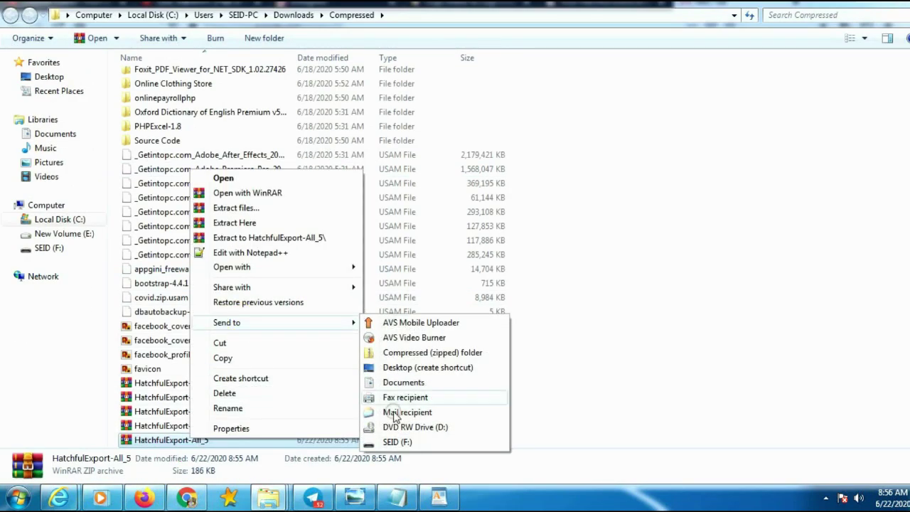
click(392, 443)
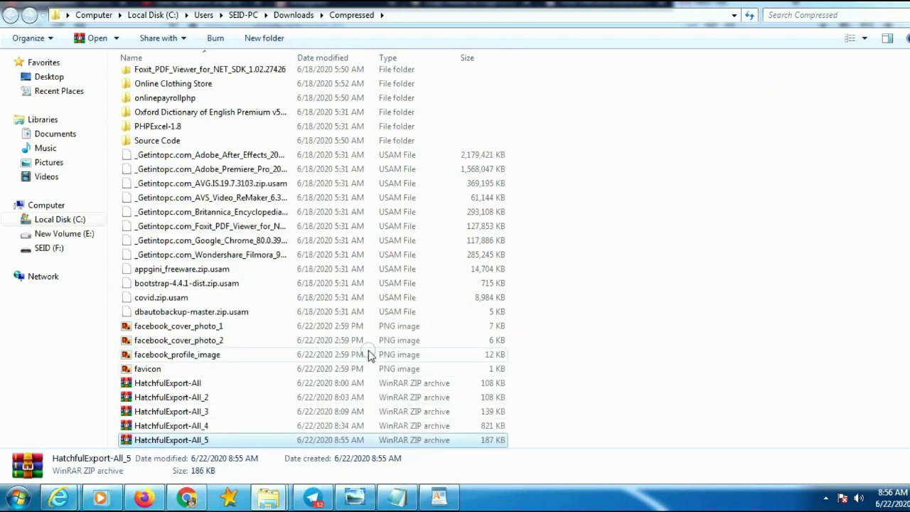
key(alt+F4)
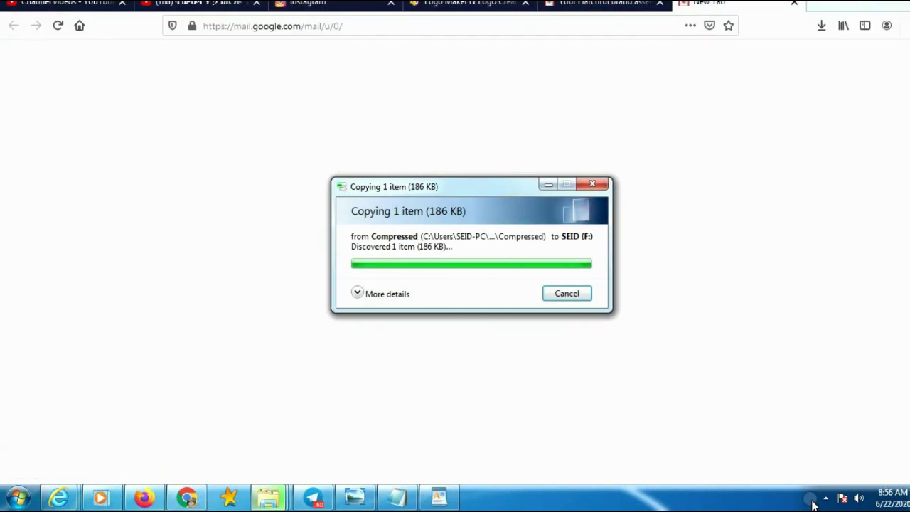
click(826, 498)
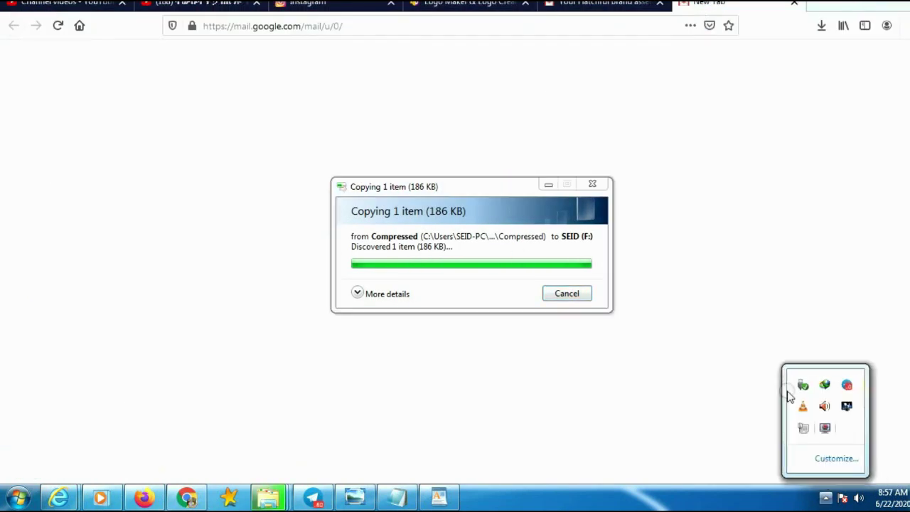
click(140, 501)
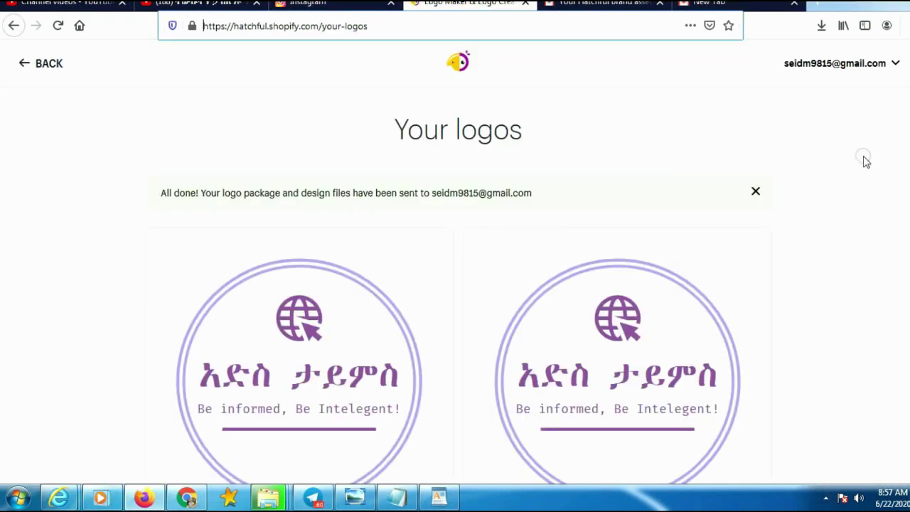
scroll(612, 249, down, 5)
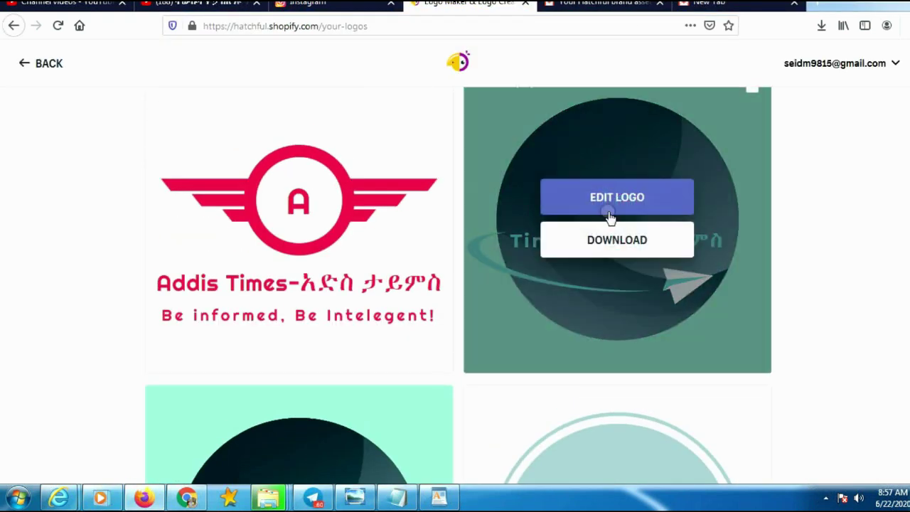
scroll(740, 277, down, 5)
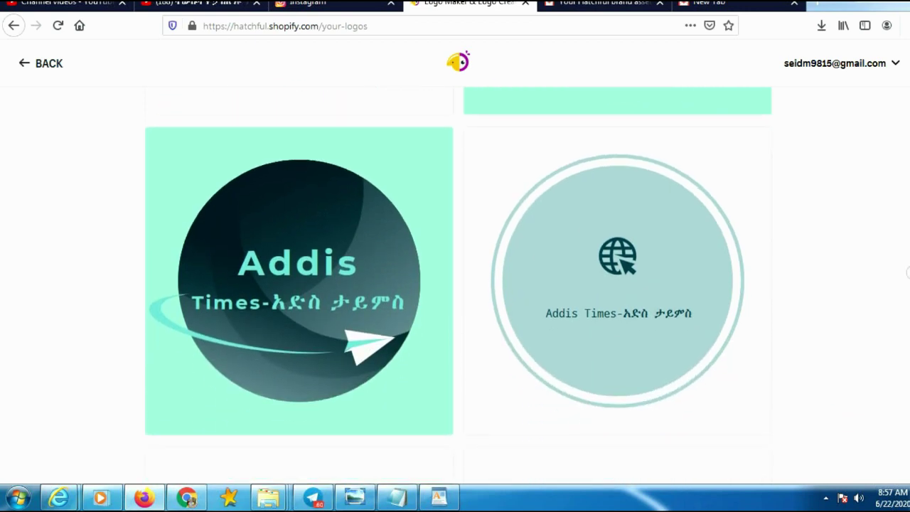
scroll(903, 209, down, 3)
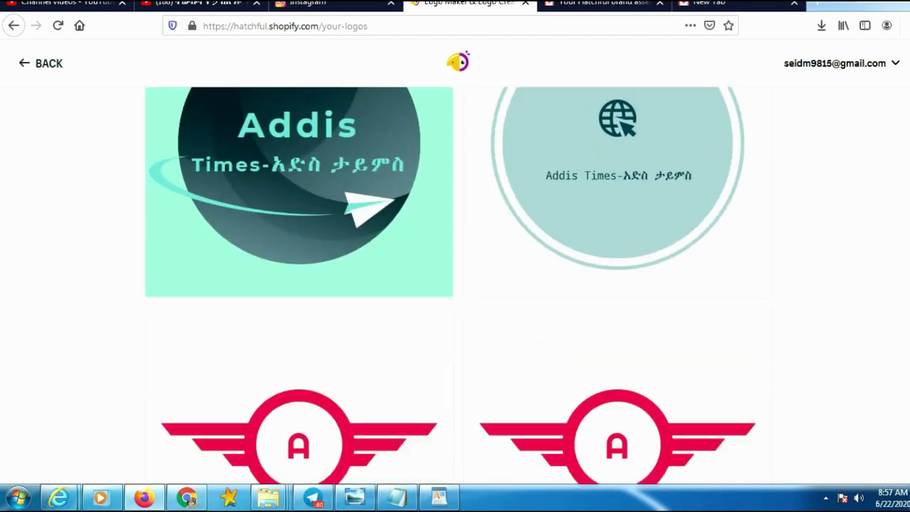
scroll(903, 210, down, 4)
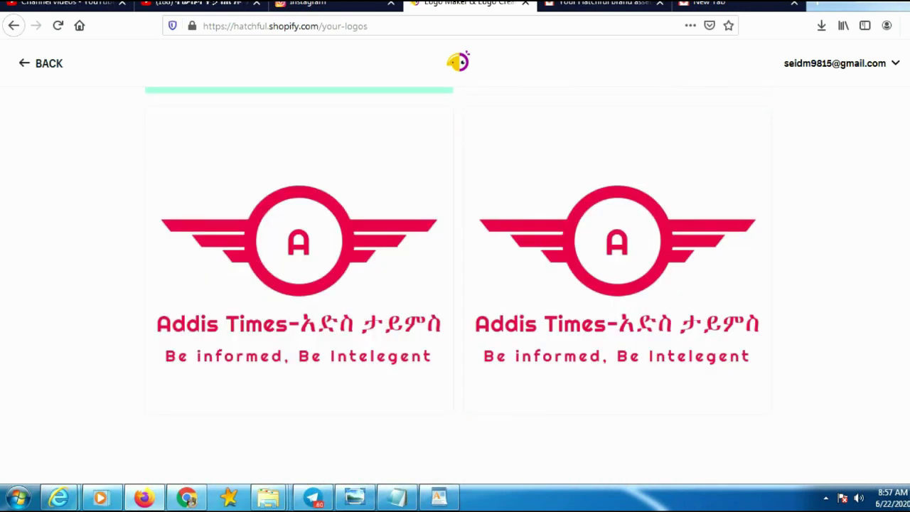
scroll(458, 285, up, 5)
scroll(458, 284, up, 5)
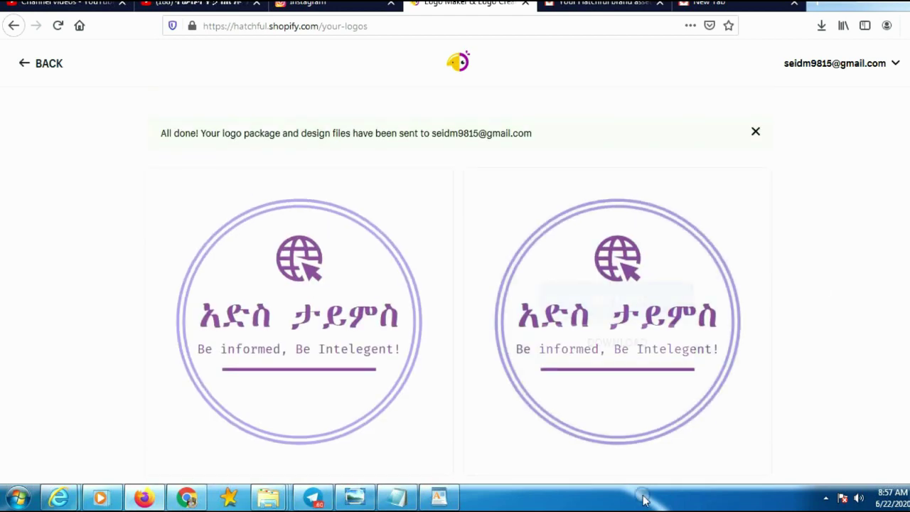
click(826, 498)
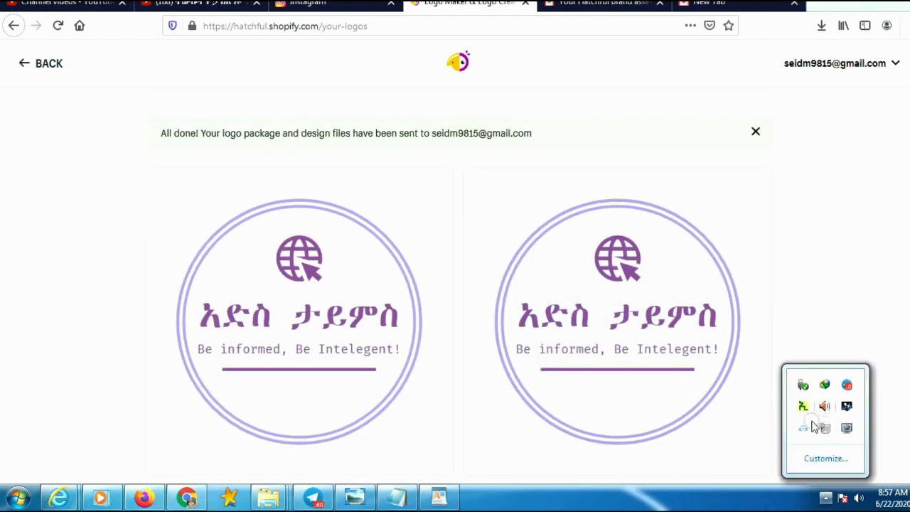
right_click(845, 429)
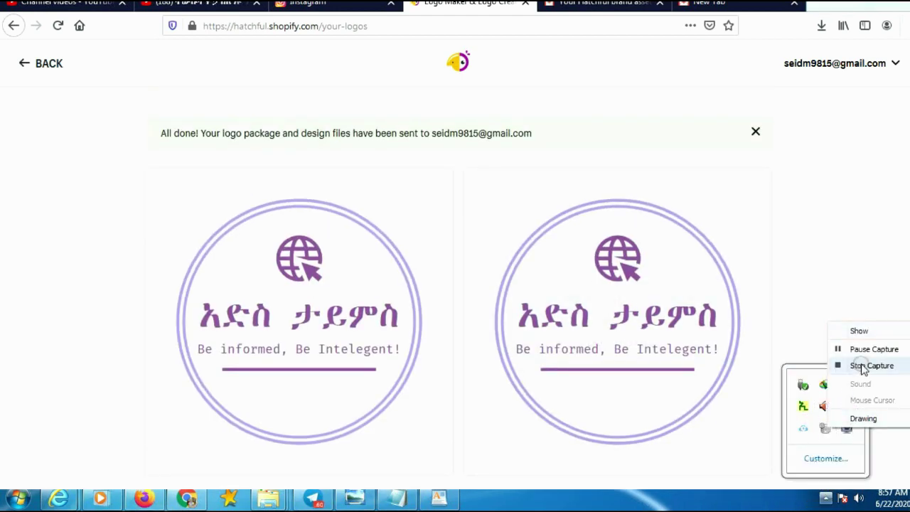